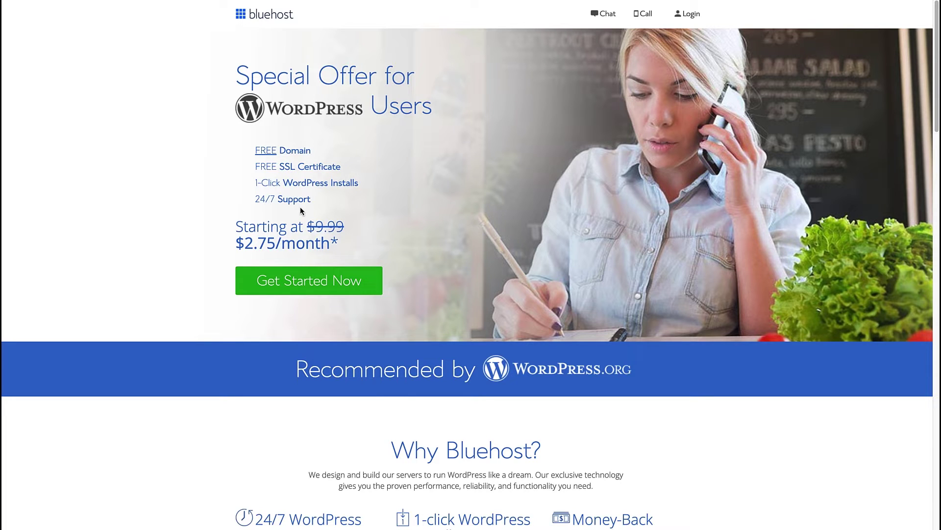
# Step: Start the WordPress hosting sign-up and select the Choice Plus plan
pyautogui.click(303, 294)
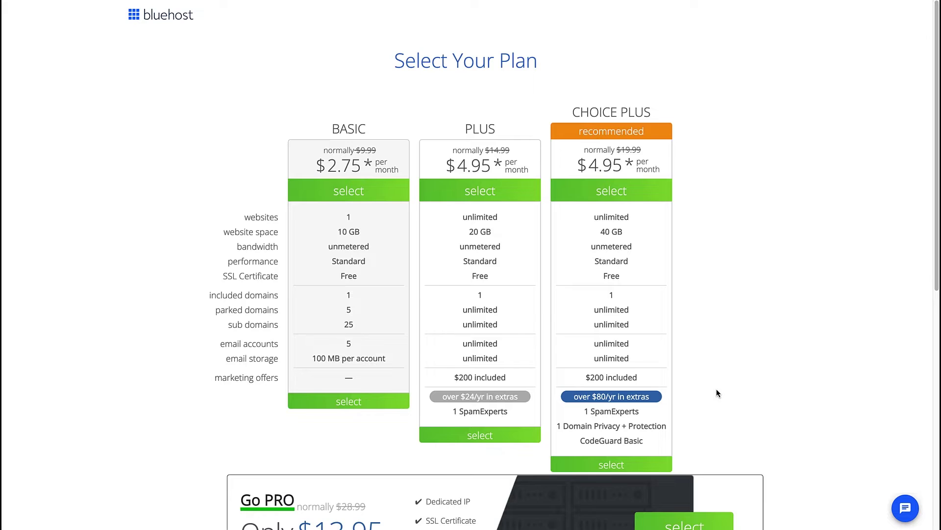
pyautogui.click(603, 466)
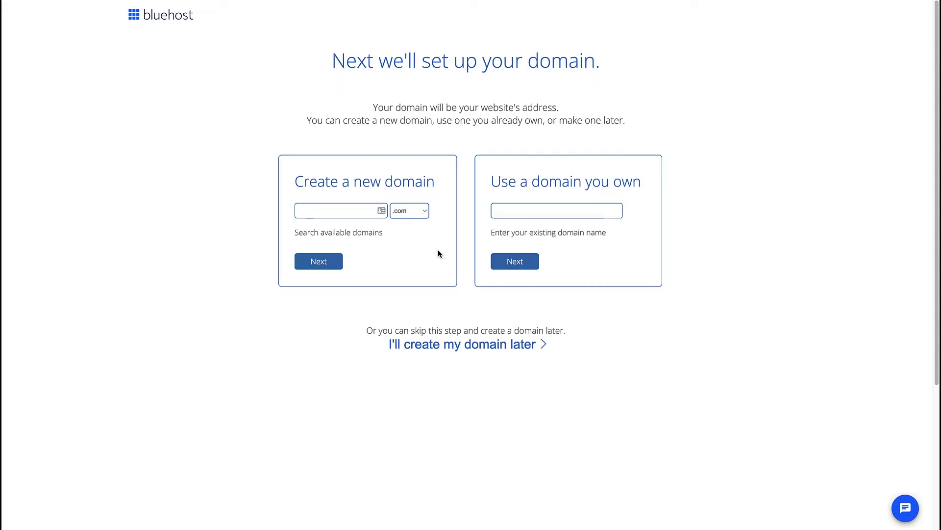
# Step: Enter mynewonlinestore as a new .com domain and check its availability
pyautogui.click(331, 212)
pyautogui.write('mynewonlinestore')
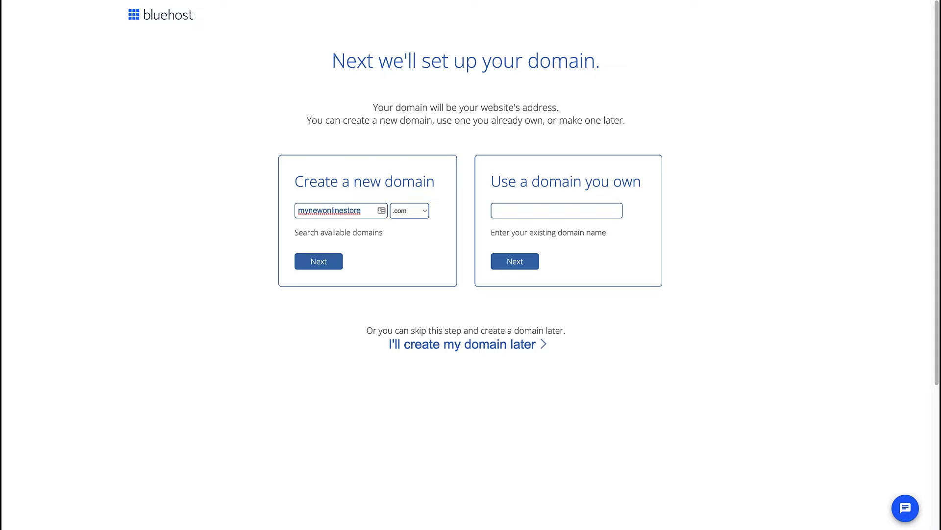
pyautogui.click(313, 262)
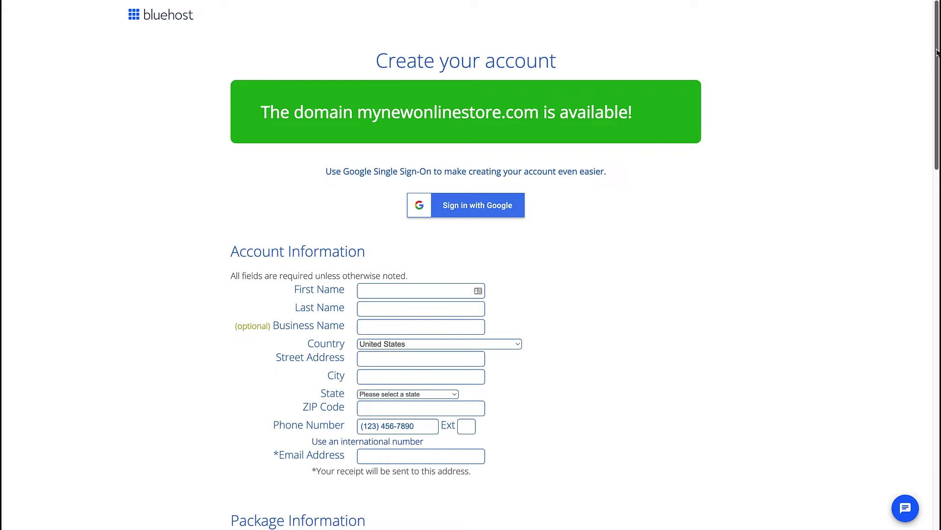
# Step: Keep the 12 Month account plan term and remove the SiteLock Security add-on
pyautogui.scroll(-5, 936, 51)
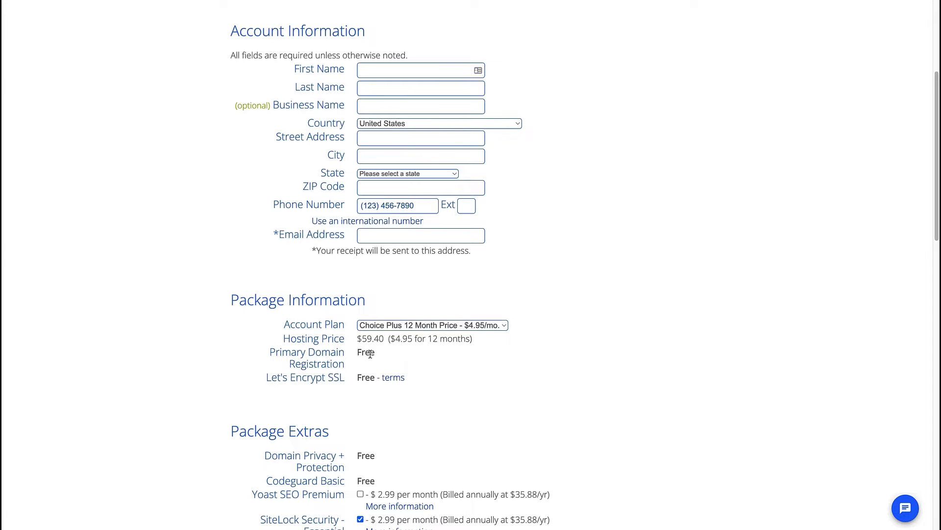
pyautogui.click(504, 326)
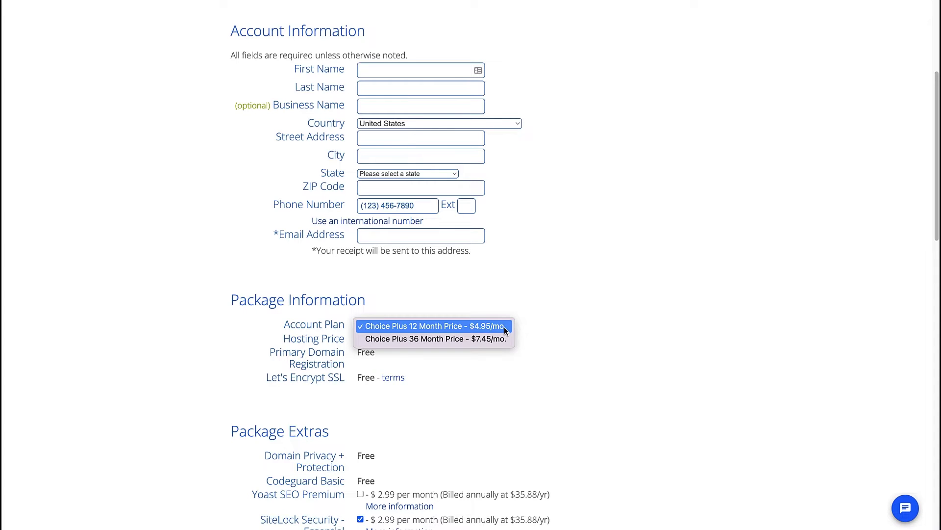
pyautogui.click(549, 341)
pyautogui.scroll(-6, 936, 269)
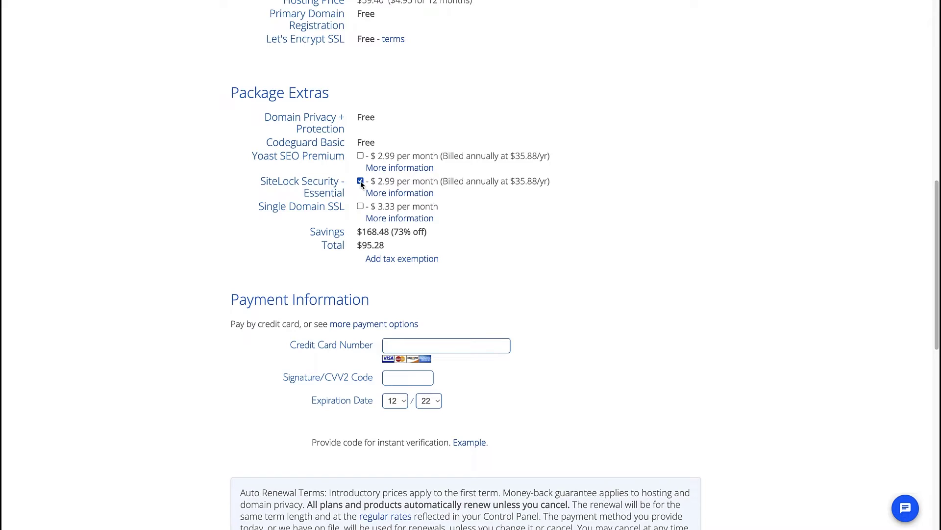
pyautogui.click(360, 182)
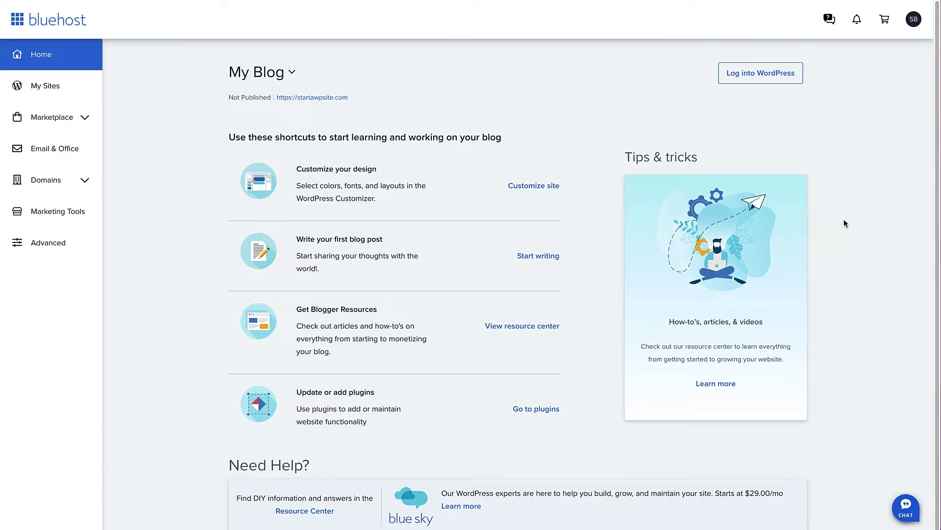
# Step: Go to the Advanced cPanel tools from the account Home dashboard
pyautogui.click(74, 241)
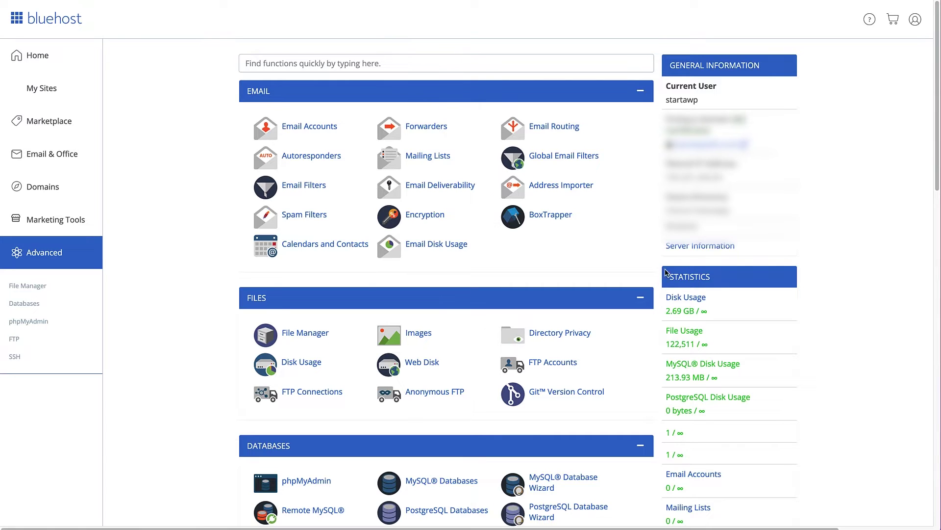
# Step: Open Email Accounts and start creating a new email account
pyautogui.click(297, 128)
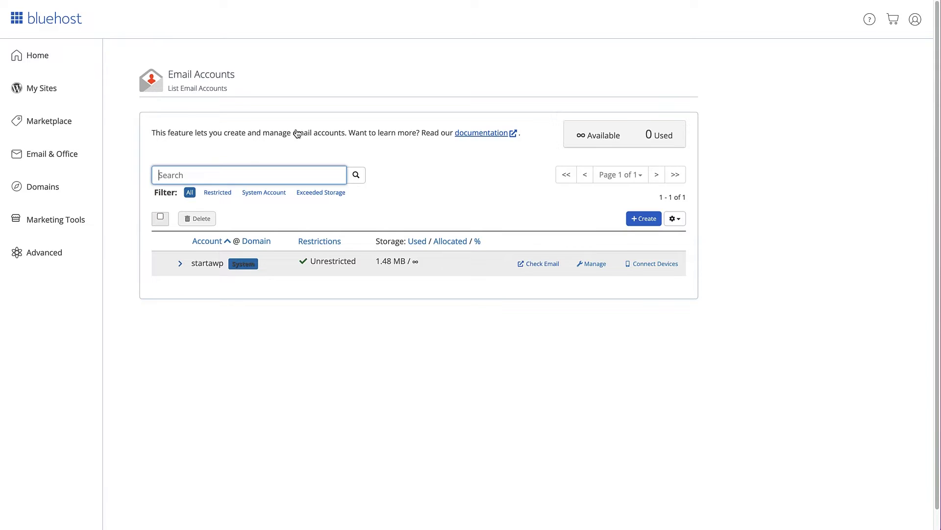
pyautogui.click(642, 223)
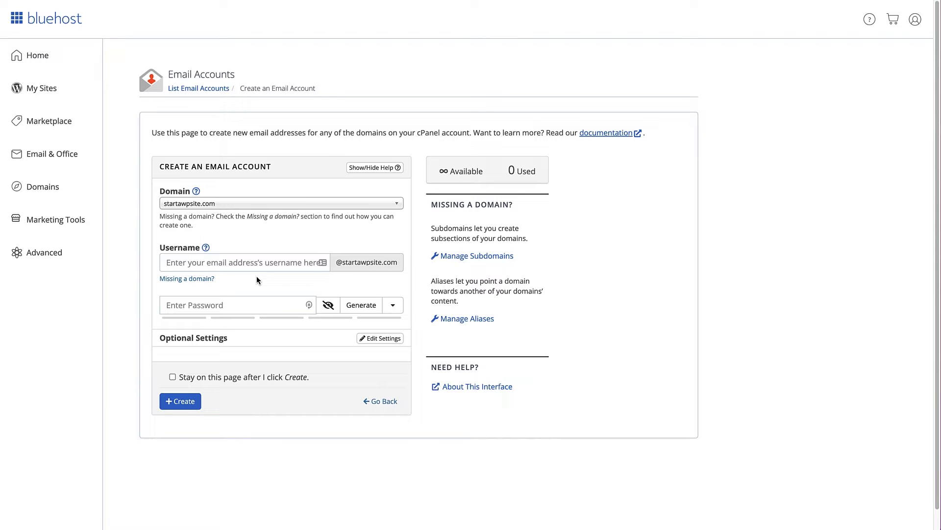
# Step: Enter the mailbox username and generate a strength-100 random password
pyautogui.click(257, 263)
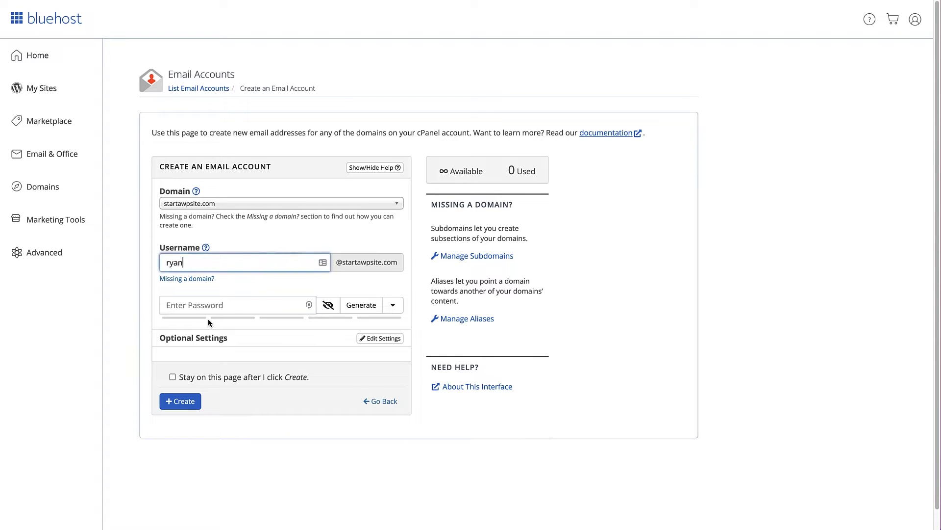
pyautogui.click(231, 307)
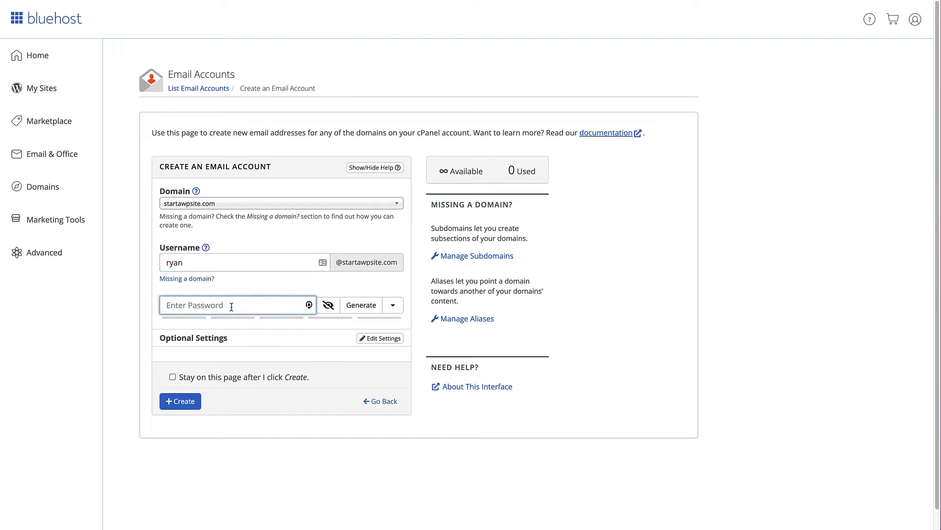
pyautogui.click(357, 306)
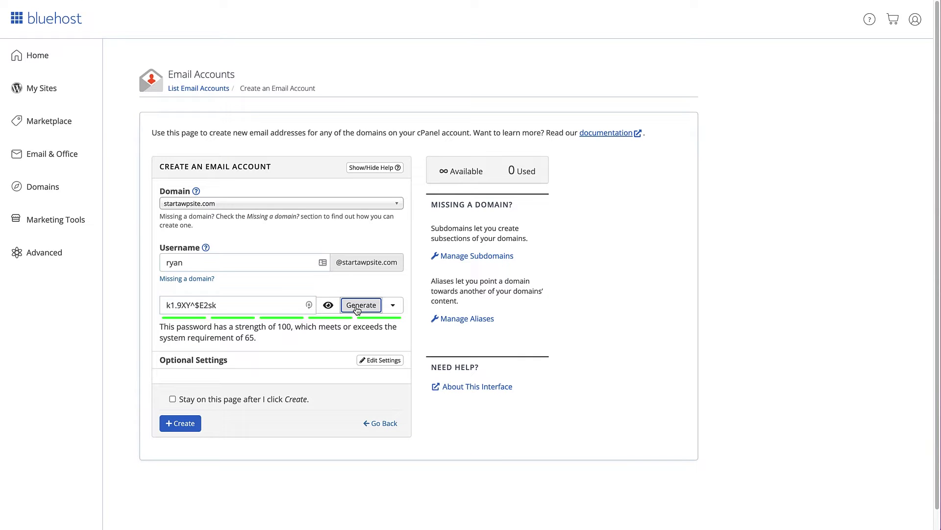
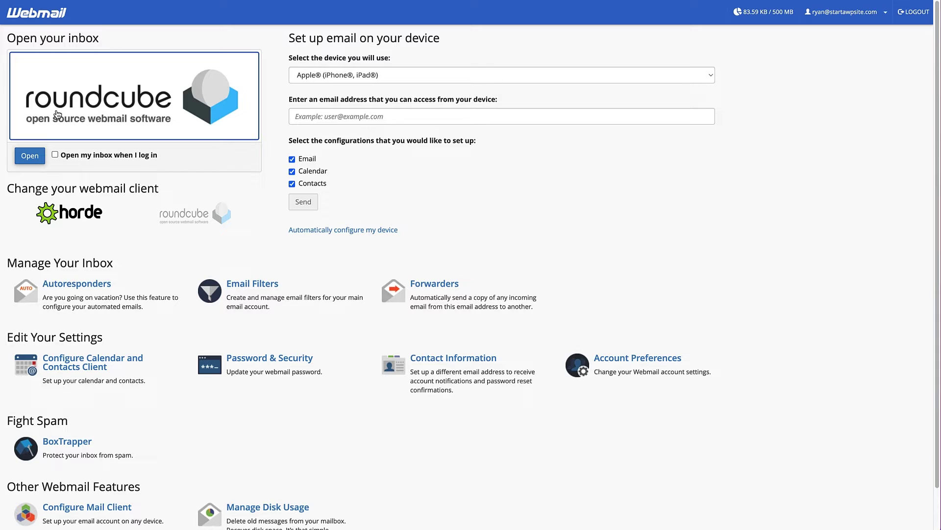
# Step: Check the mailbox's Roundcube inbox, which holds one client configuration settings message
pyautogui.click(30, 156)
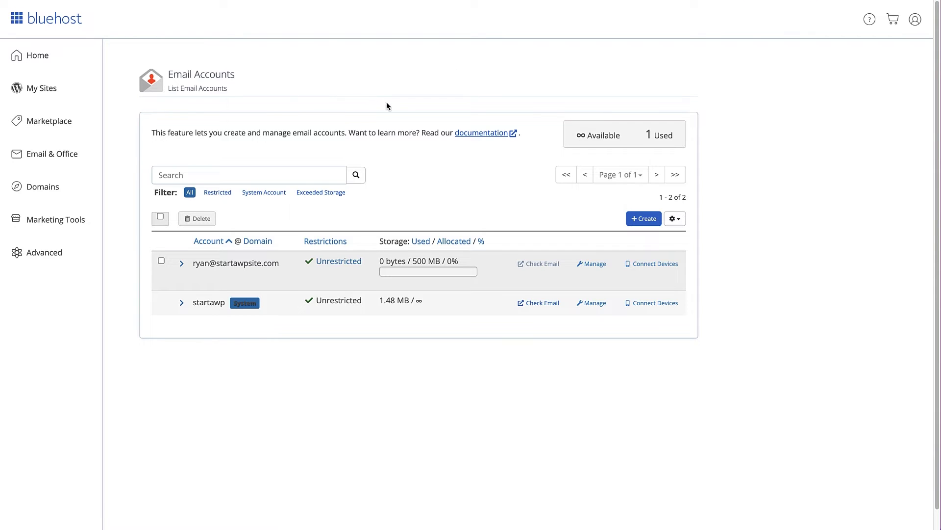
# Step: Show the account's Connect Devices details and scroll down to Mail Client Manual Settings
pyautogui.click(652, 265)
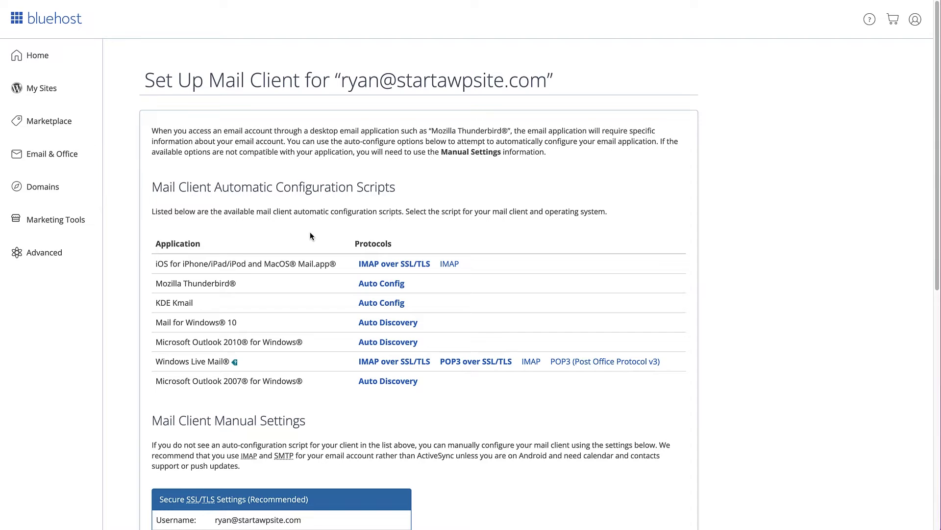
pyautogui.moveTo(935, 229); pyautogui.dragTo(934, 363)
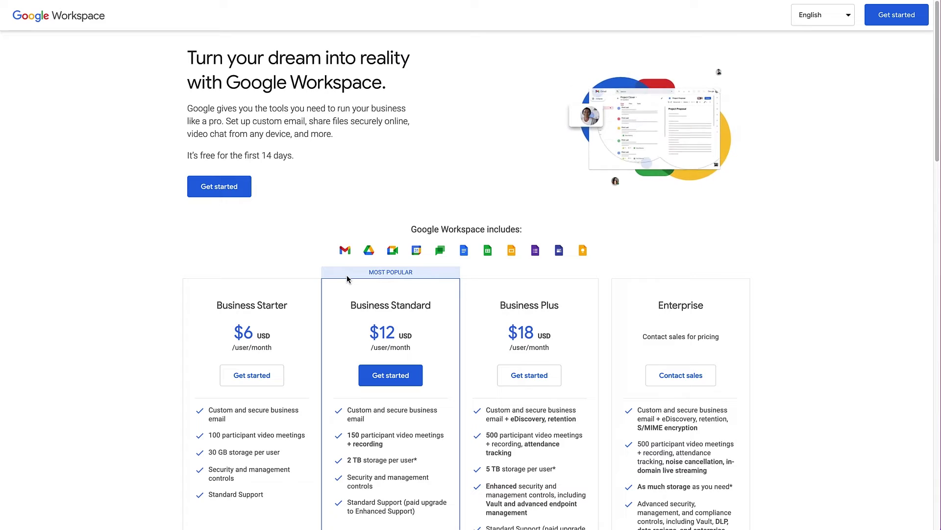
# Step: Scroll the Google Workspace page to the Business Starter, Standard, Plus and Enterprise pricing cards
pyautogui.moveTo(345, 263)
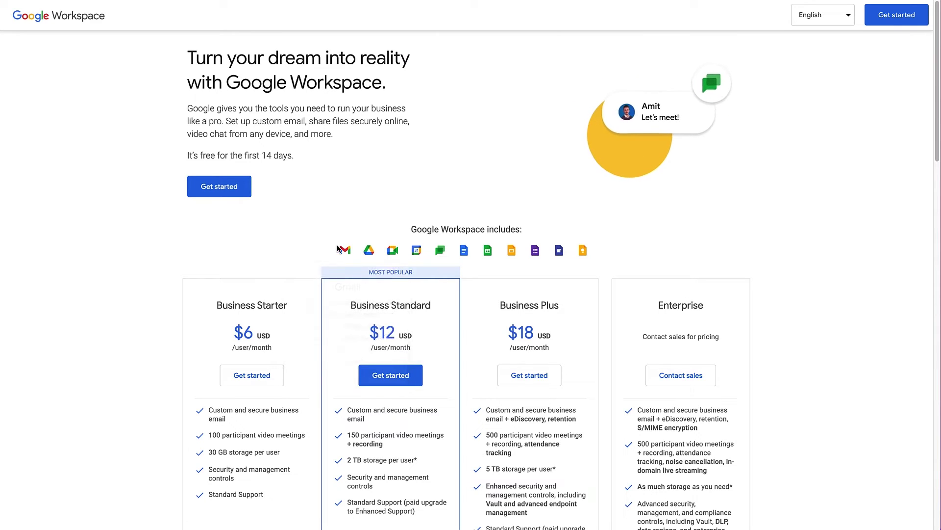
pyautogui.moveTo(390, 251)
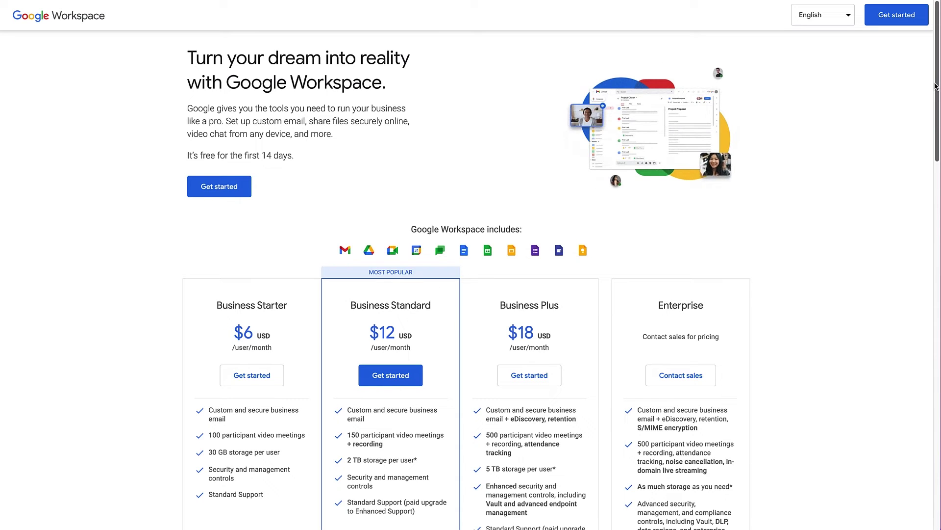
pyautogui.moveTo(936, 85); pyautogui.dragTo(934, 136)
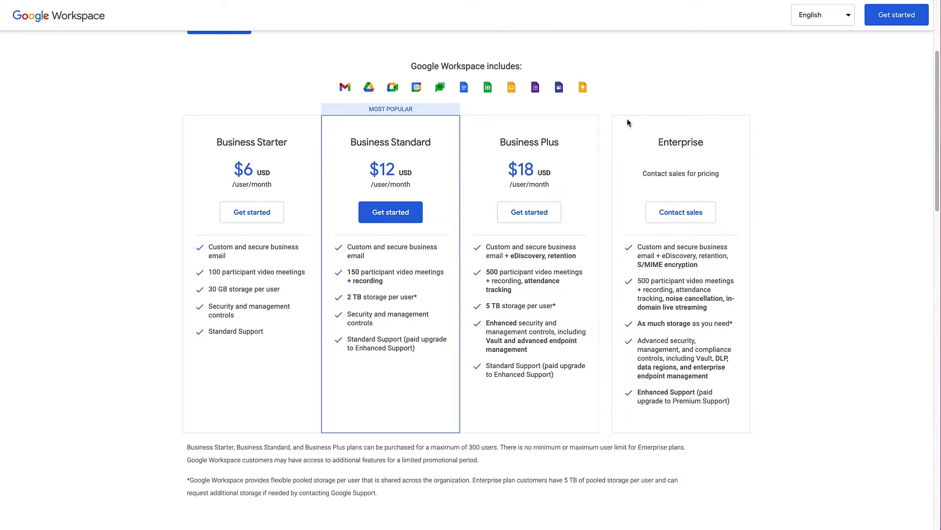
# Step: Begin Business Starter signup for 'Start A WP Site' with Just you, then submit contact details
pyautogui.click(252, 213)
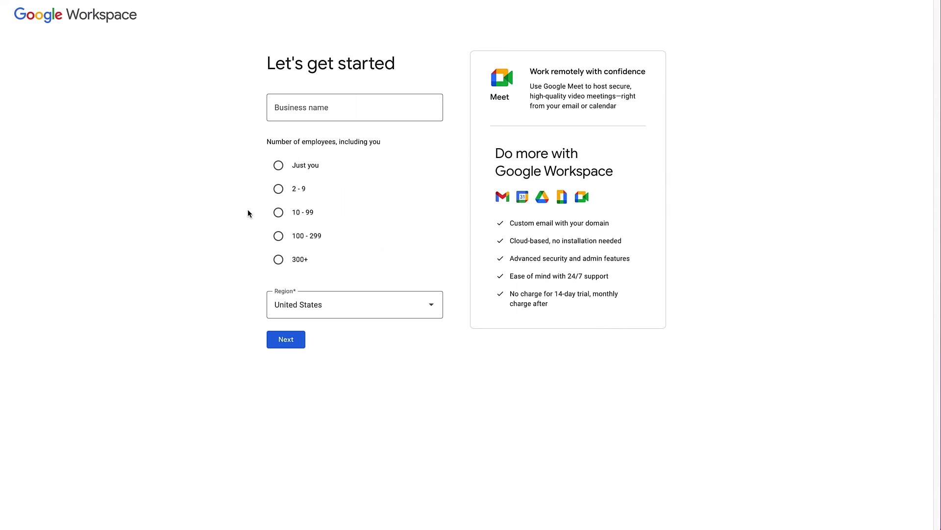
pyautogui.click(292, 111)
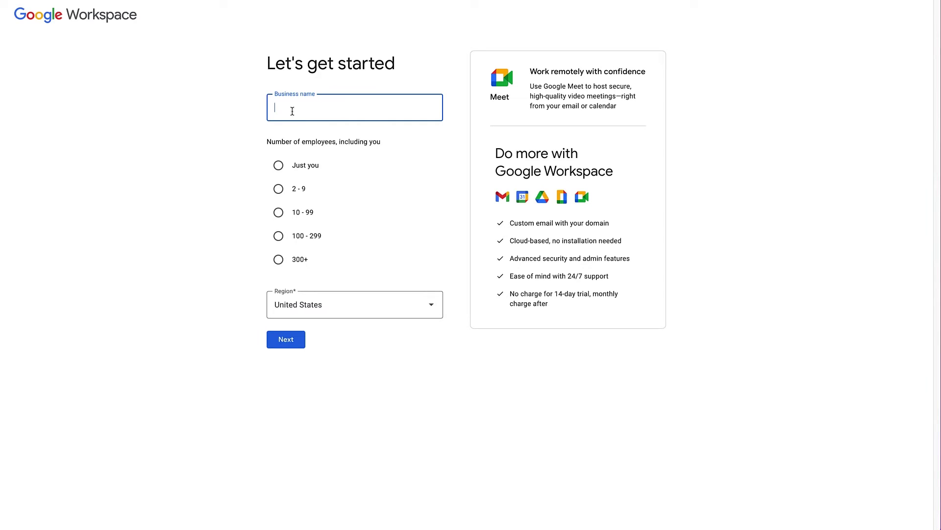
pyautogui.write('Start A WP Site')
pyautogui.click(256, 148)
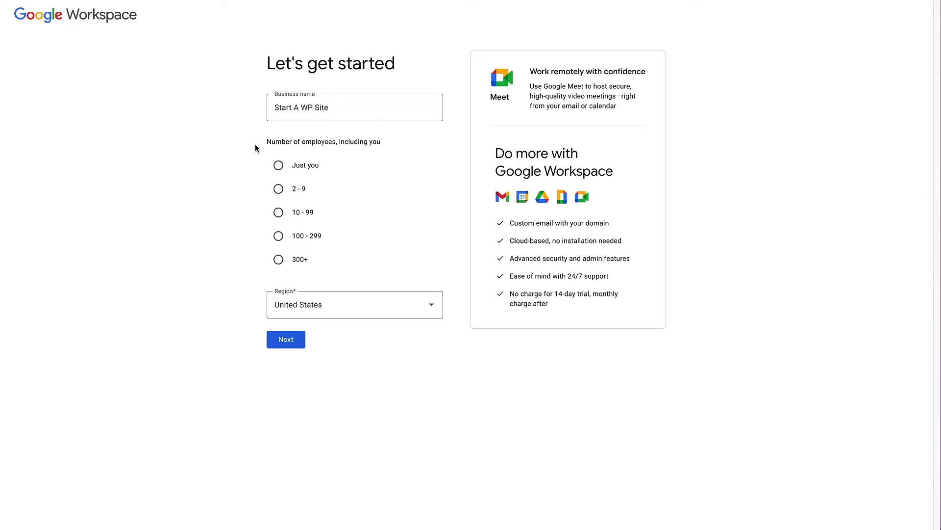
pyautogui.click(279, 165)
pyautogui.click(294, 339)
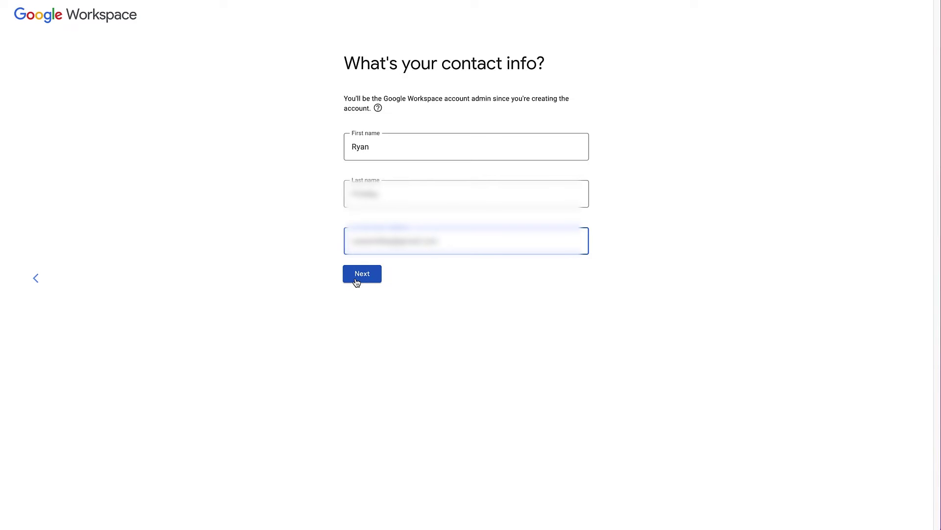
pyautogui.click(362, 274)
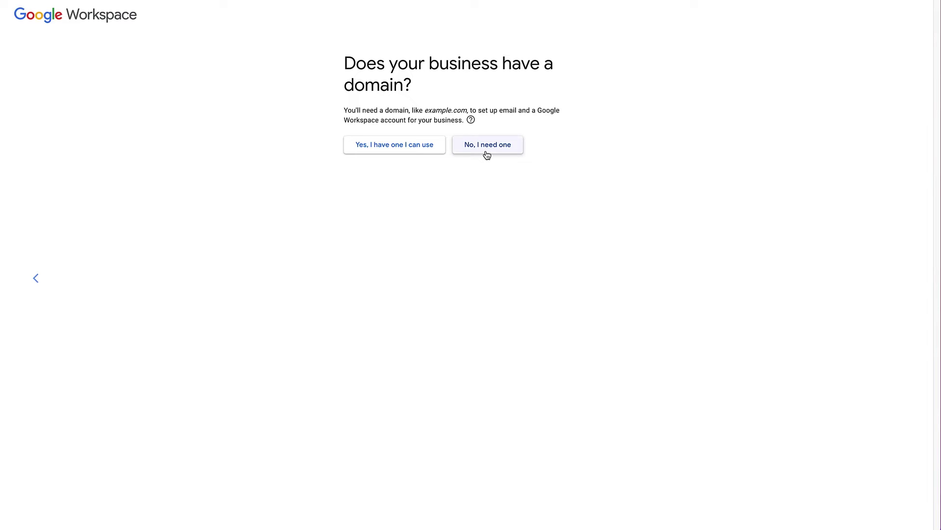
# Step: Confirm the business already owns a domain and set it to startawpsite.com
pyautogui.click(399, 148)
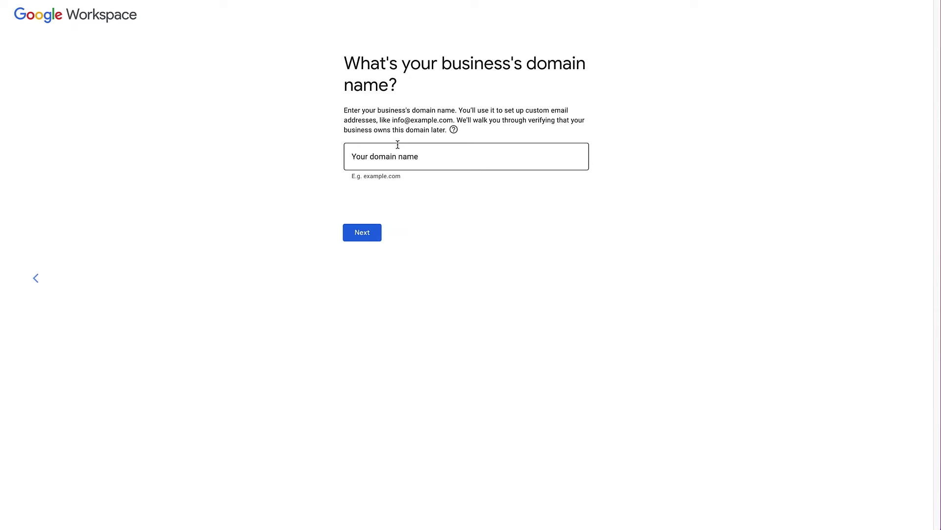
pyautogui.click(367, 158)
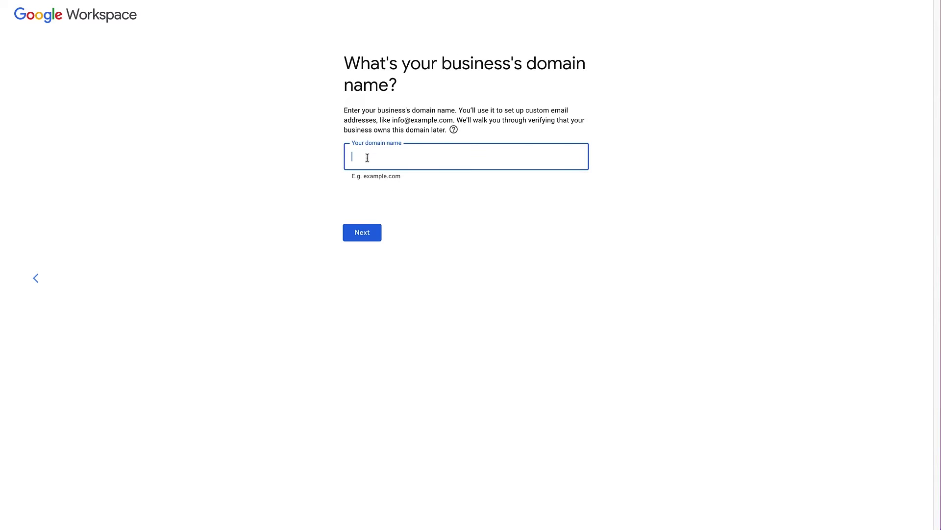
pyautogui.write('startawpsite.com')
pyautogui.click(357, 231)
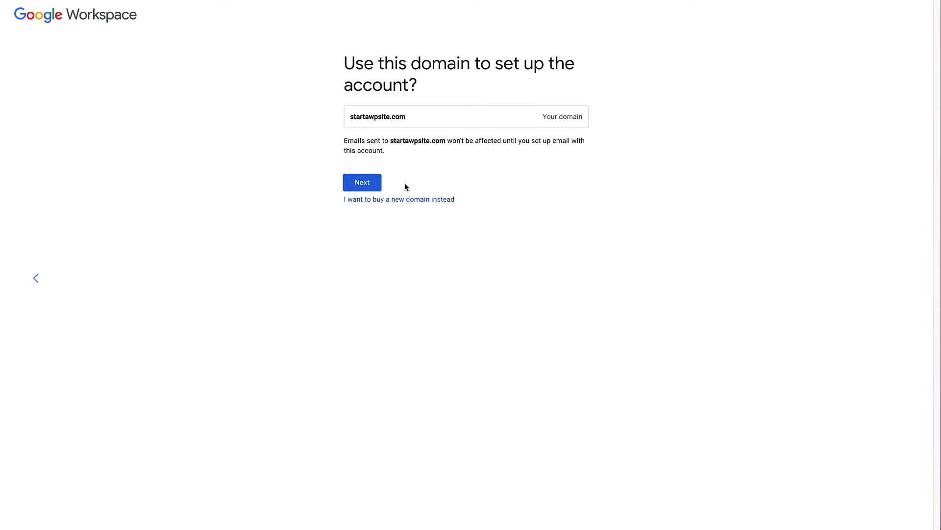
pyautogui.click(358, 191)
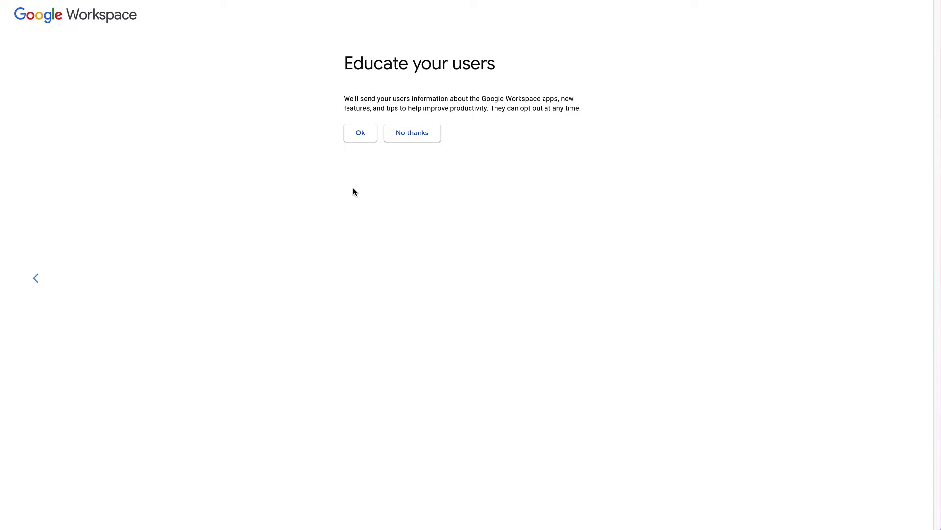
# Step: Decline user tip emails, create the admin username and password, pass reCAPTCHA, and agree
pyautogui.click(411, 137)
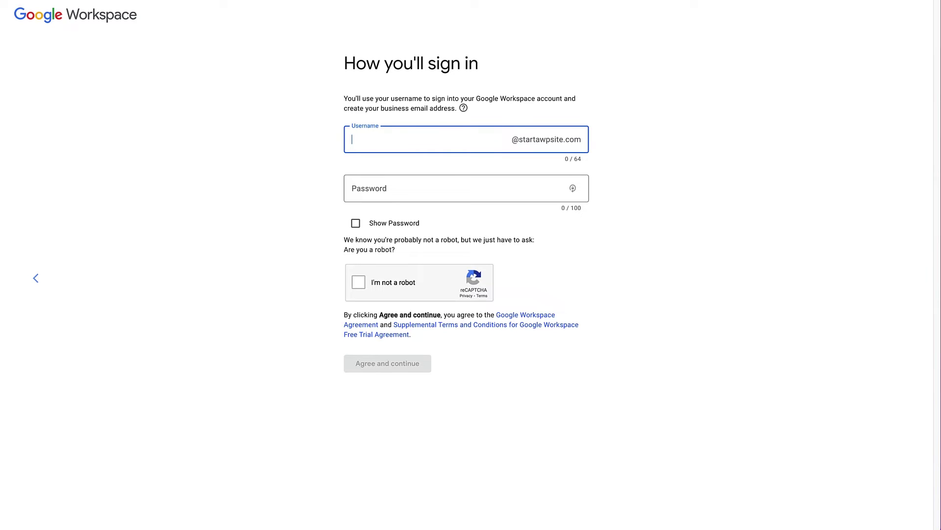
pyautogui.click(389, 189)
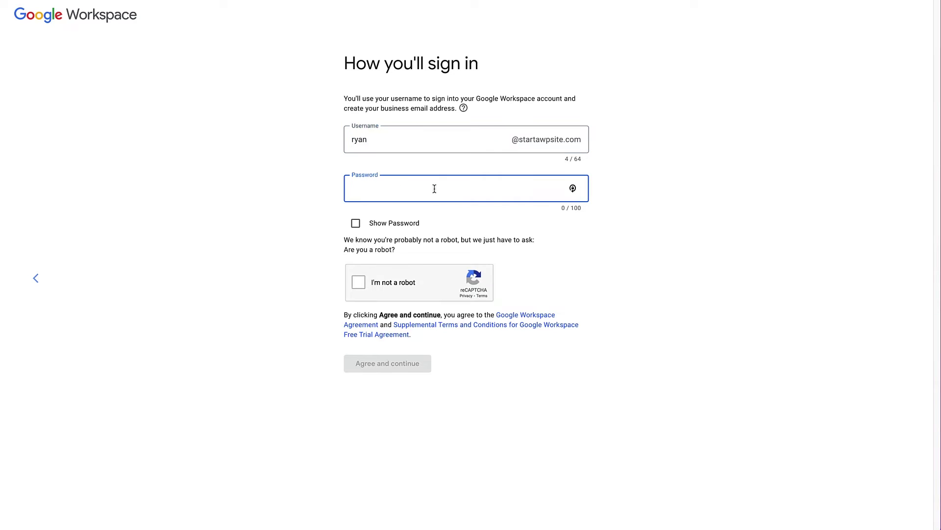
pyautogui.hotkey('ctrl', 'v')
pyautogui.click(358, 287)
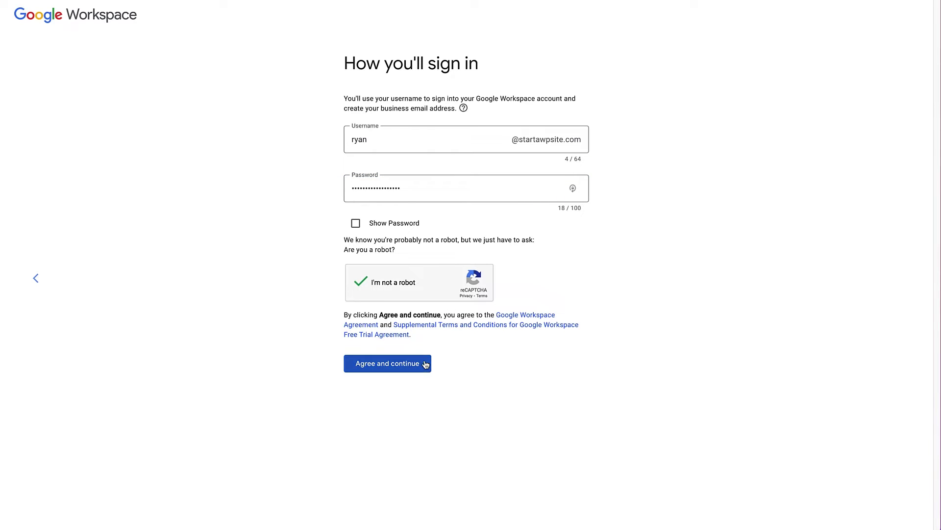
pyautogui.click(392, 367)
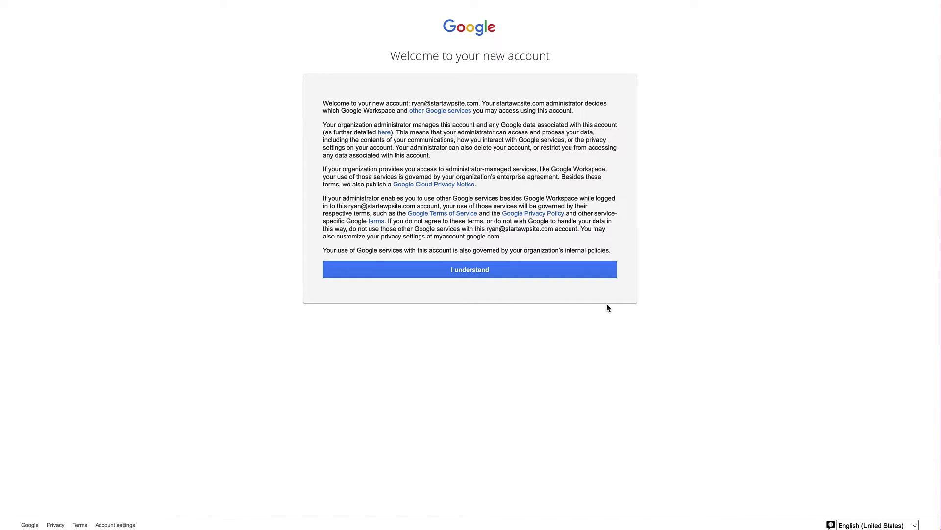
# Step: Accept the new account terms, keep the Business Starter flexible plan, and continue to setup
pyautogui.click(474, 270)
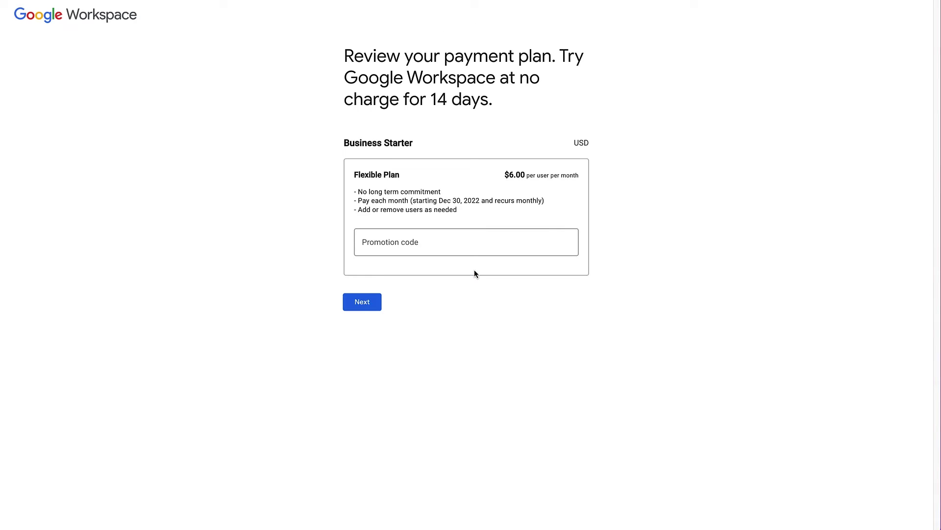
pyautogui.click(363, 303)
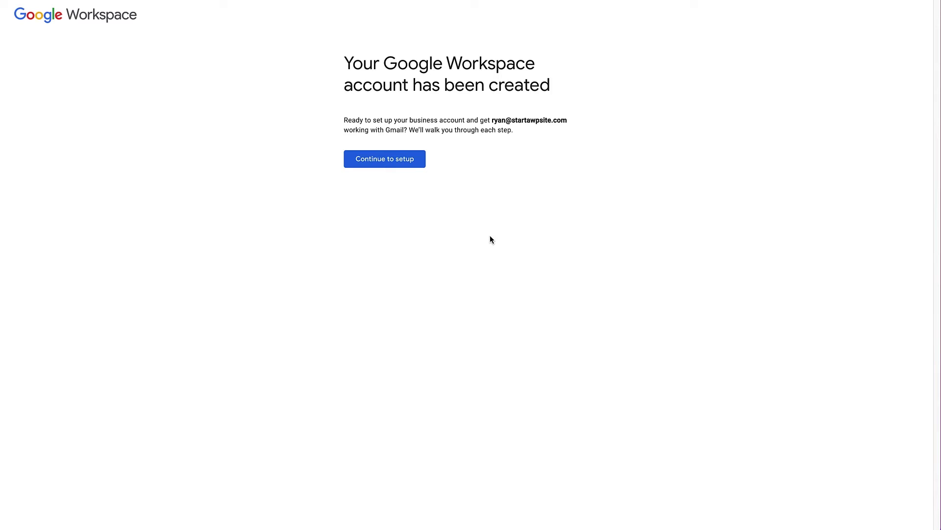
pyautogui.click(392, 163)
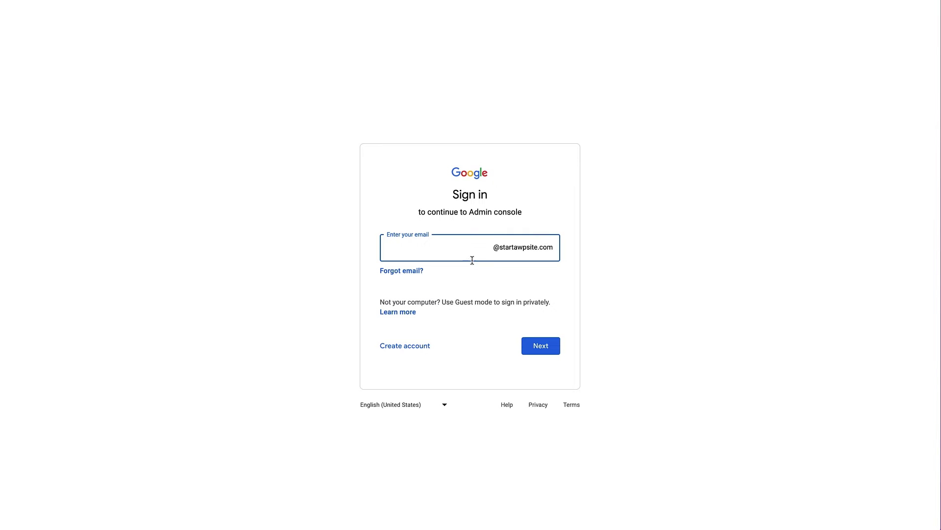
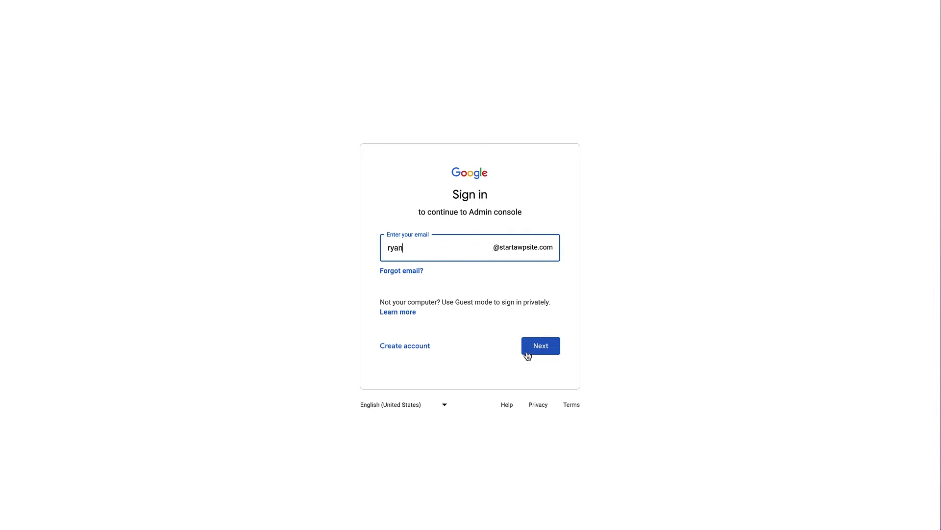
# Step: Enter the new admin username on the sign-in page and continue to the password
pyautogui.click(540, 350)
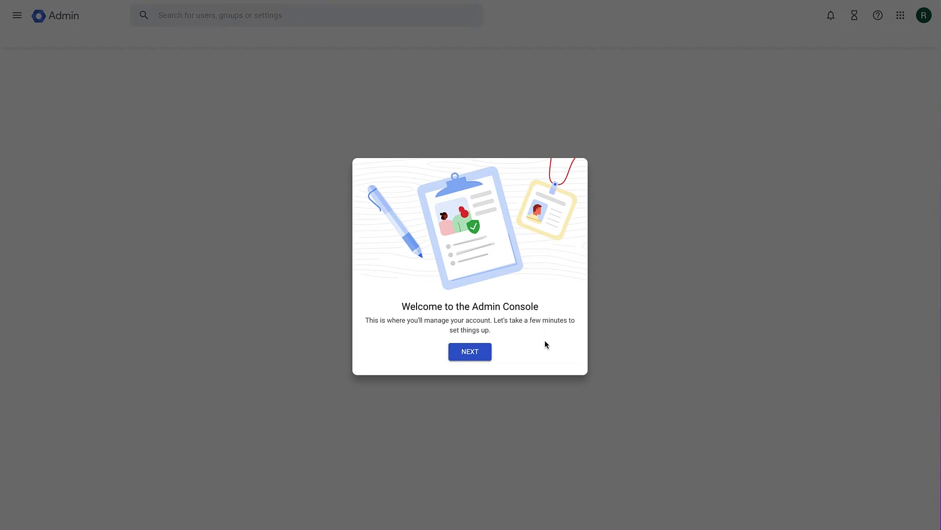
# Step: Step through the welcome tour cards to 'Get your email in Gmail', then close the tour
pyautogui.click(474, 353)
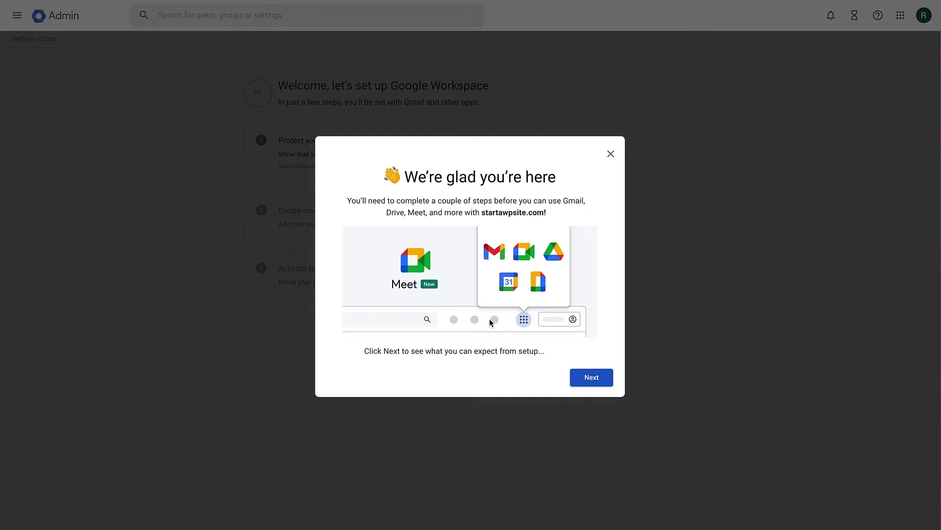
pyautogui.click(587, 378)
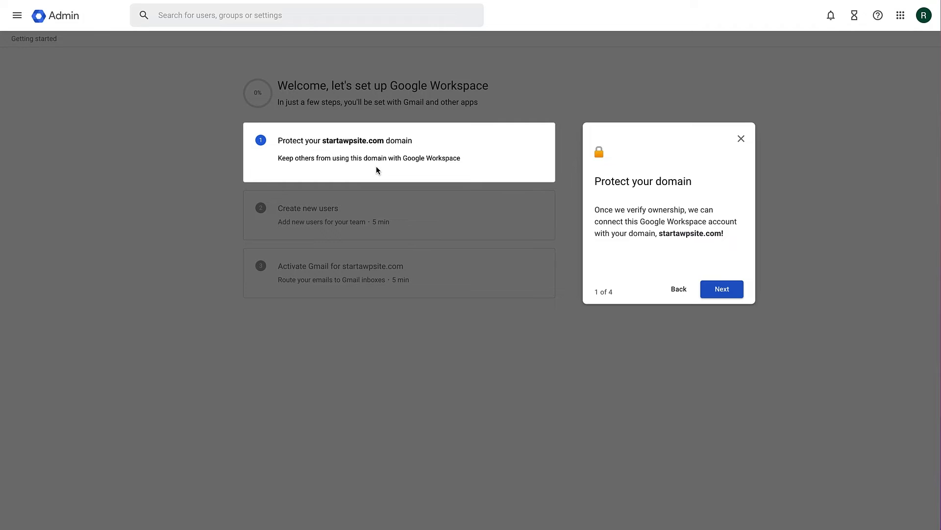
pyautogui.click(722, 292)
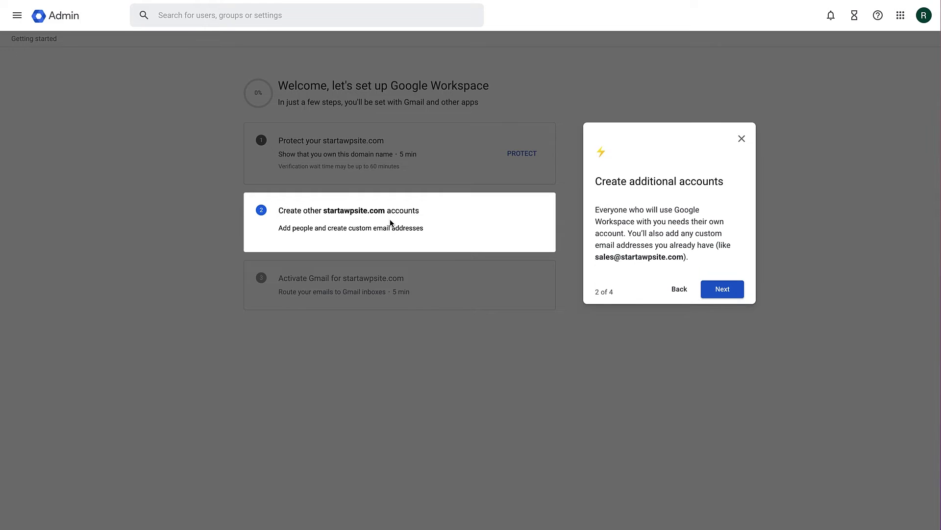
pyautogui.click(722, 290)
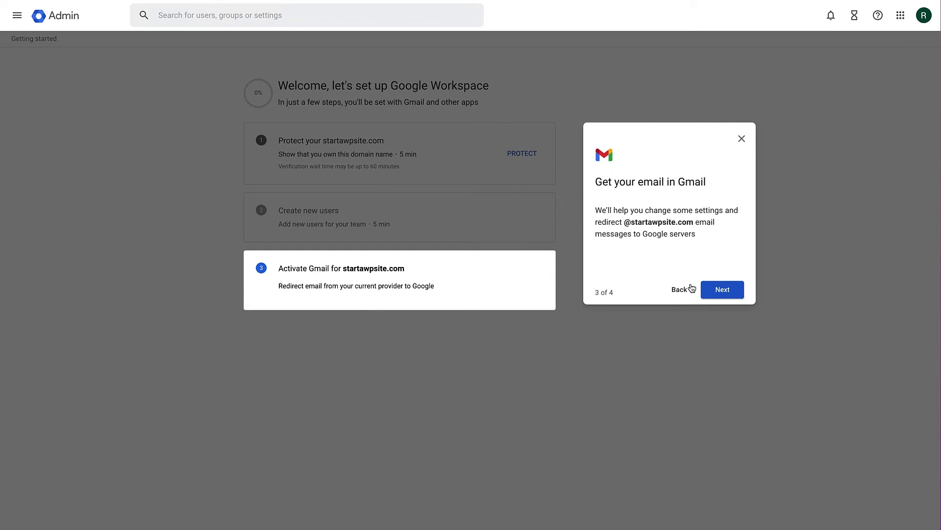
pyautogui.click(515, 340)
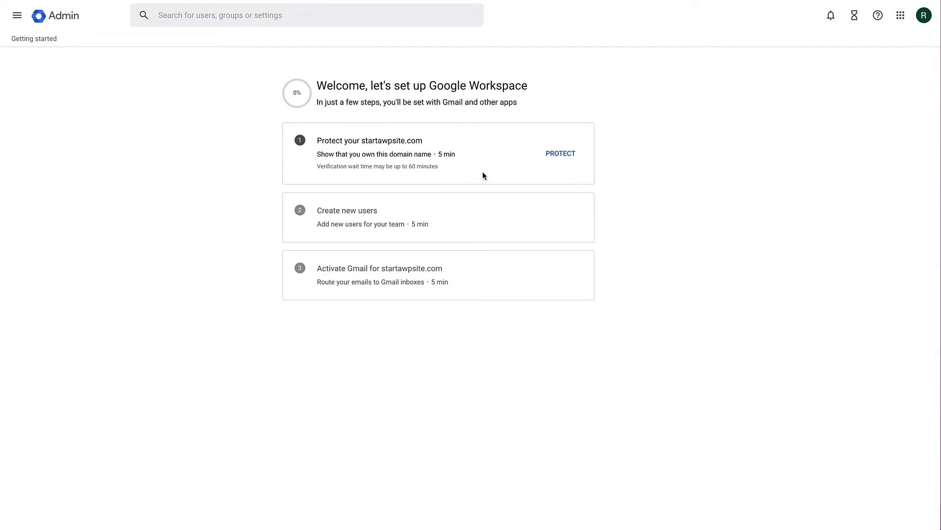
# Step: Start protecting startawpsite.com and confirm readiness, bringing up the 'Protect your domain' dialog
pyautogui.click(560, 155)
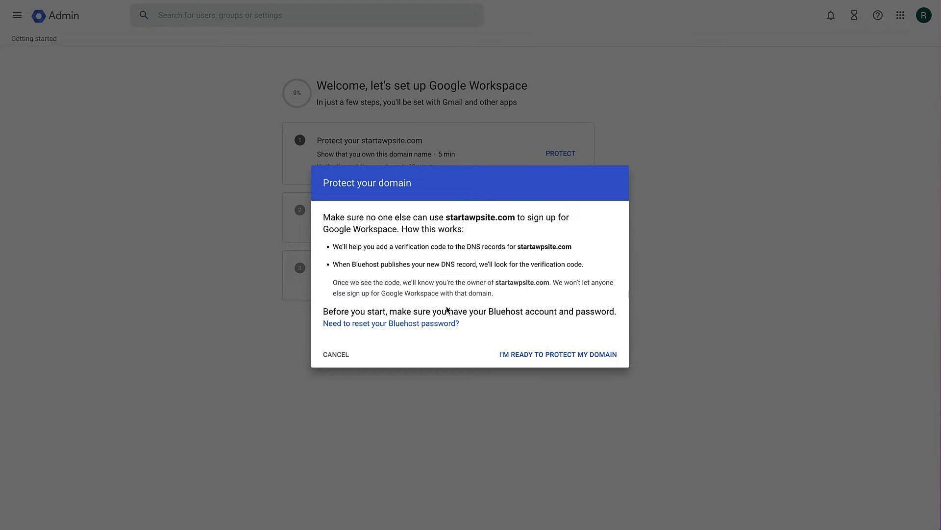
pyautogui.click(539, 359)
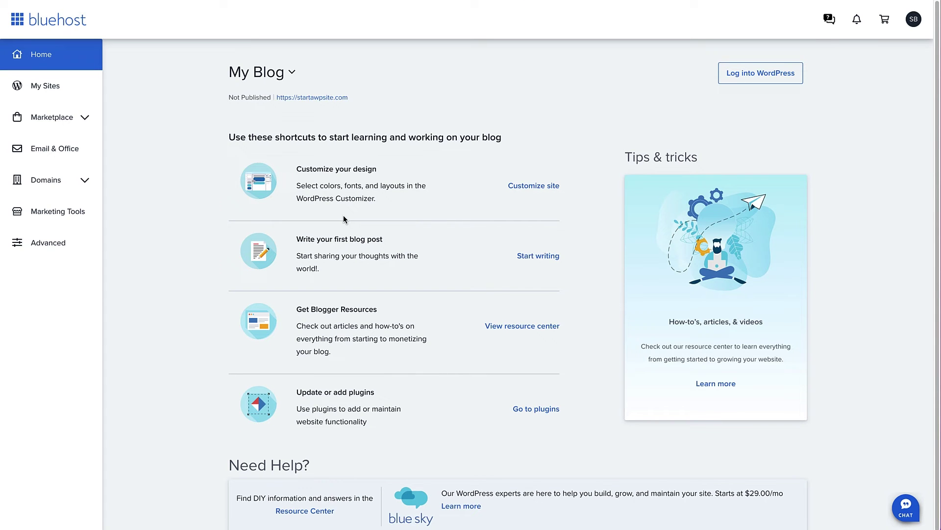
# Step: Open startawpsite.com's DNS records via My Domains in Bluehost, then return to Google's tab
pyautogui.click(65, 181)
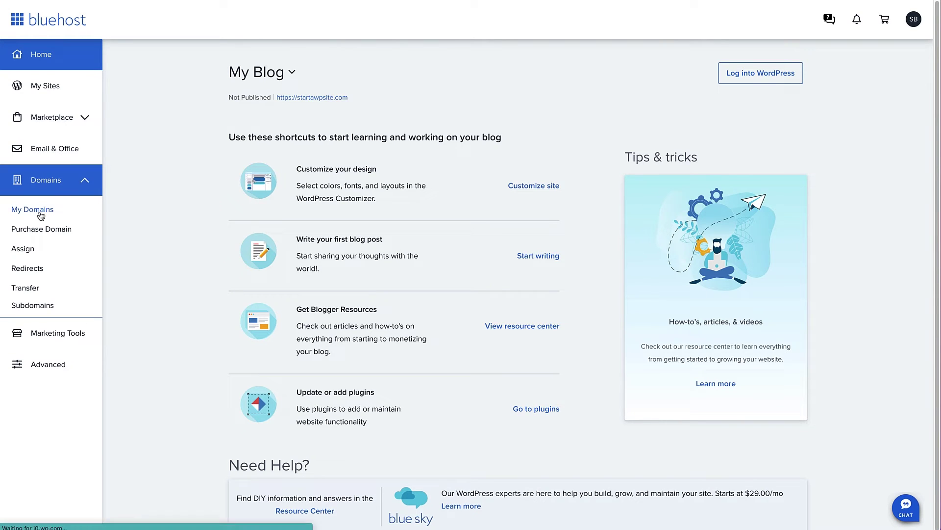
pyautogui.click(40, 211)
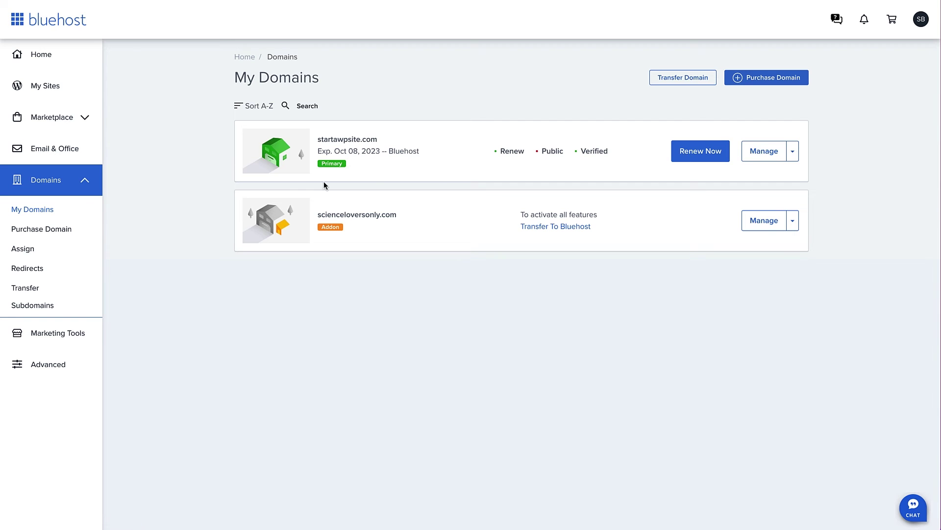
pyautogui.click(765, 153)
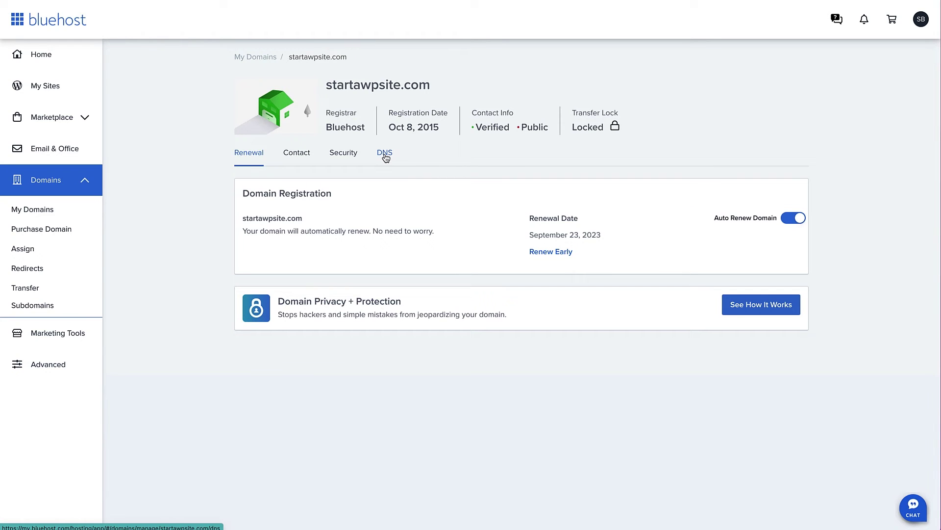
pyautogui.click(385, 155)
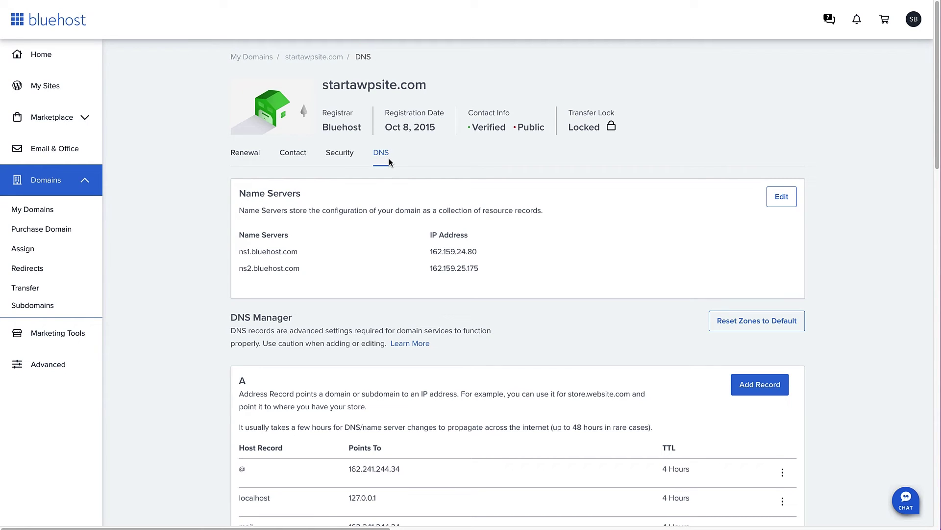
pyautogui.hotkey('ctrl', 'Tab')
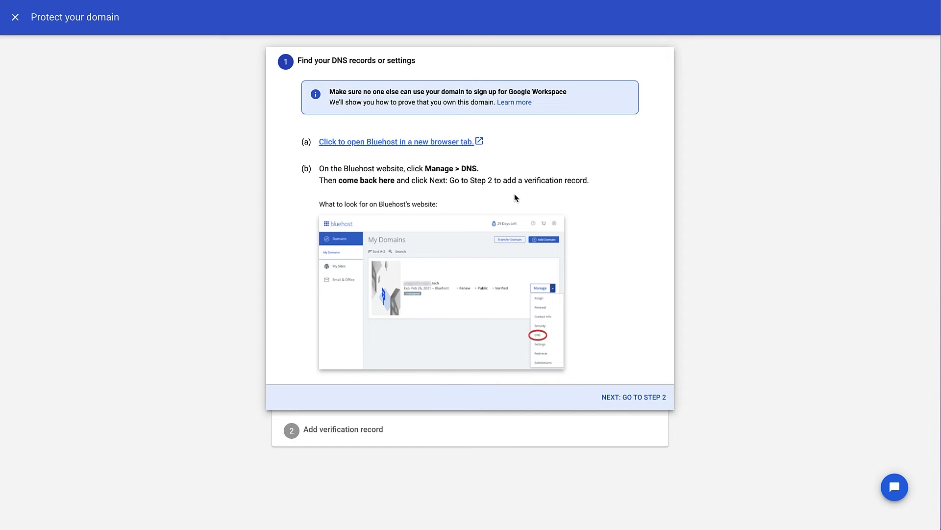
# Step: Advance to the verification-record step and copy the TXT verification value
pyautogui.click(620, 398)
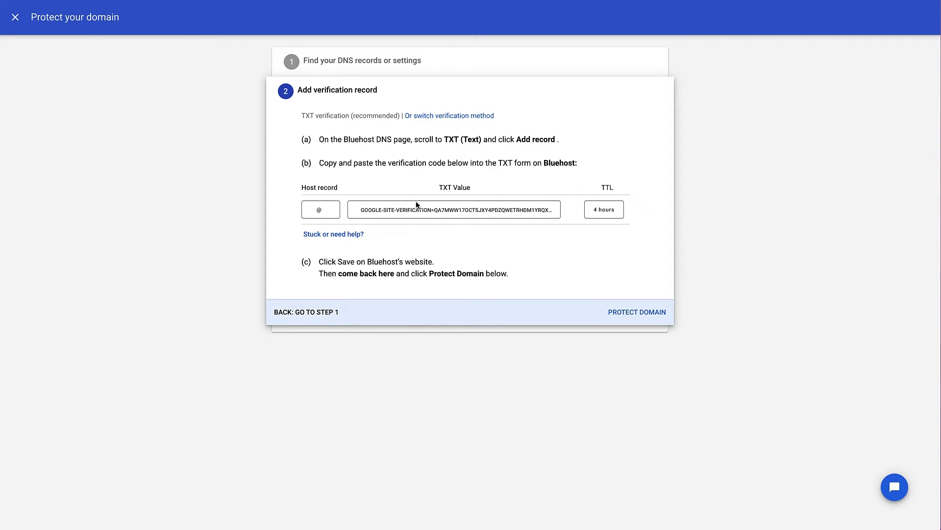
pyautogui.click(457, 216)
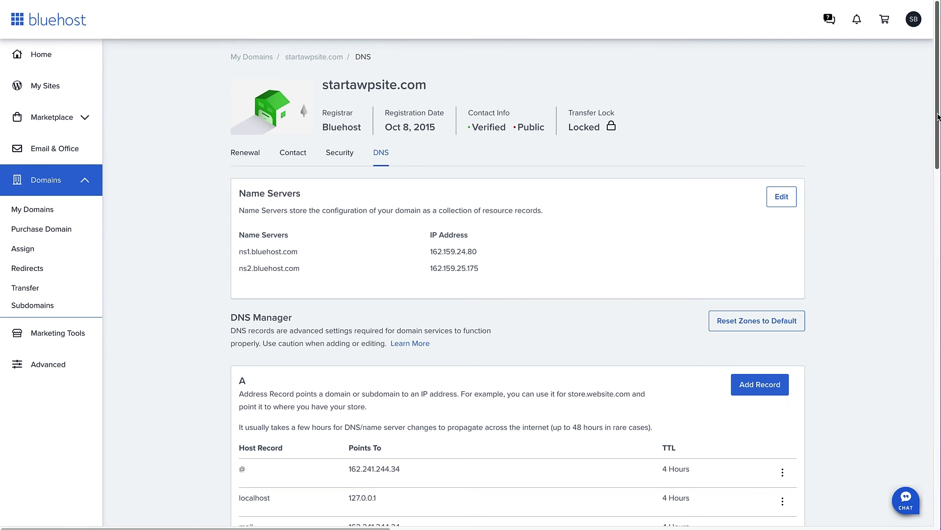
# Step: Start a new TXT record in Bluehost's DNS list with host @
pyautogui.moveTo(937, 117); pyautogui.dragTo(904, 293)
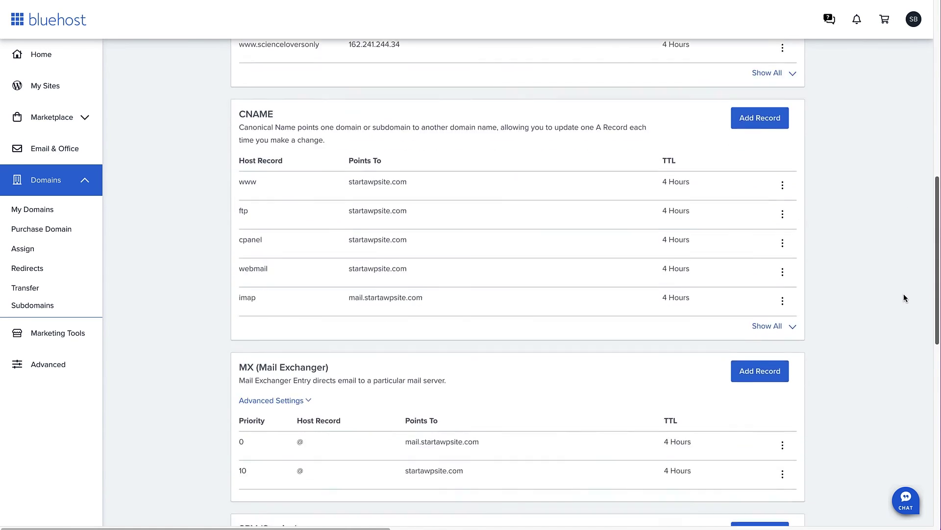
pyautogui.scroll(-11, 904, 298)
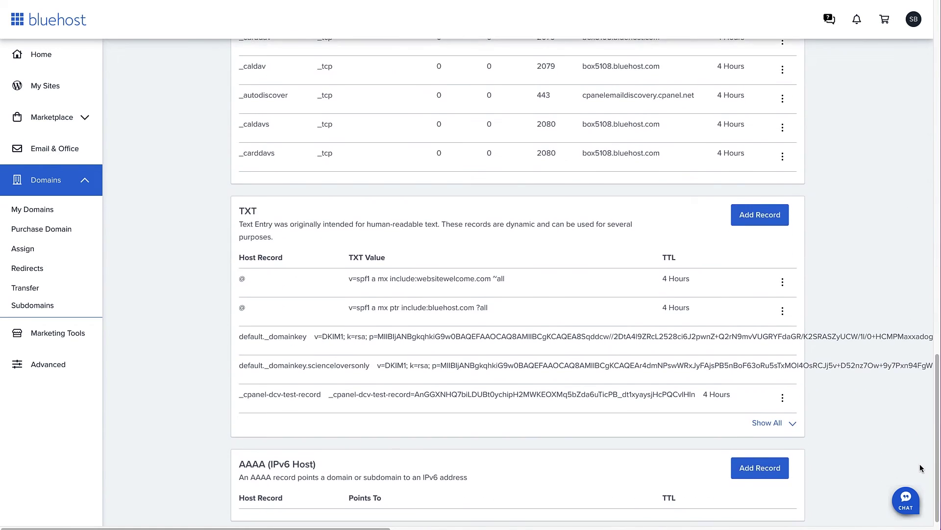
pyautogui.click(761, 216)
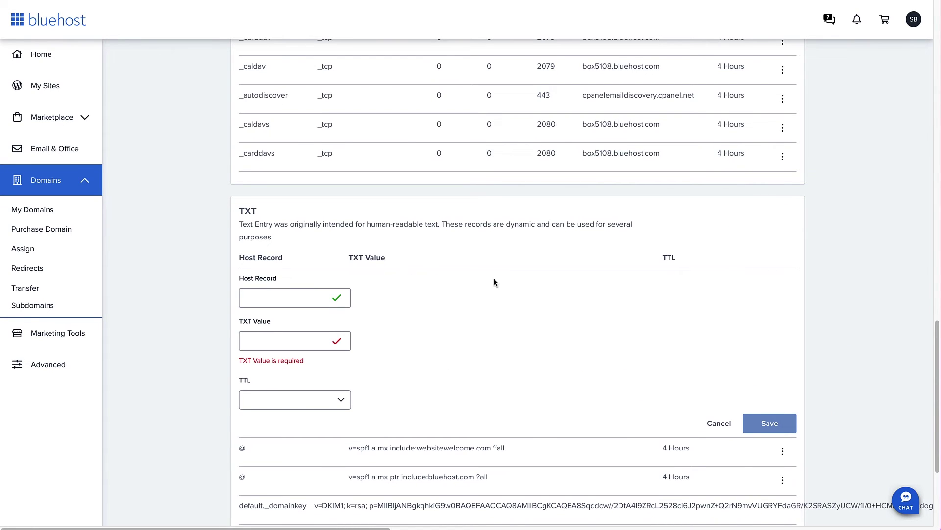
pyautogui.click(271, 300)
pyautogui.write('@')
# Step: Paste the Google verification code as the TXT value, set TTL to 4 Hours, and save
pyautogui.click(269, 345)
pyautogui.hotkey('alt', 'Tab')
pyautogui.click(436, 210)
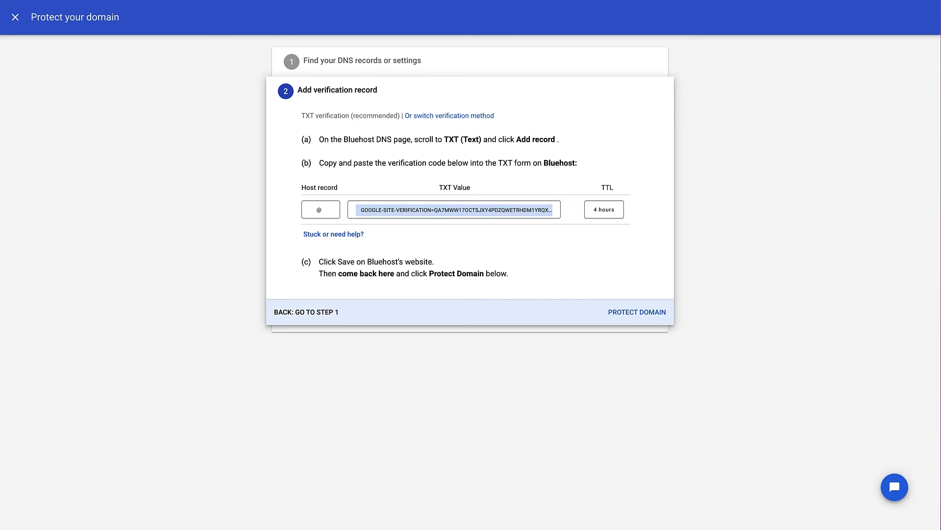
pyautogui.hotkey('alt', 'Tab')
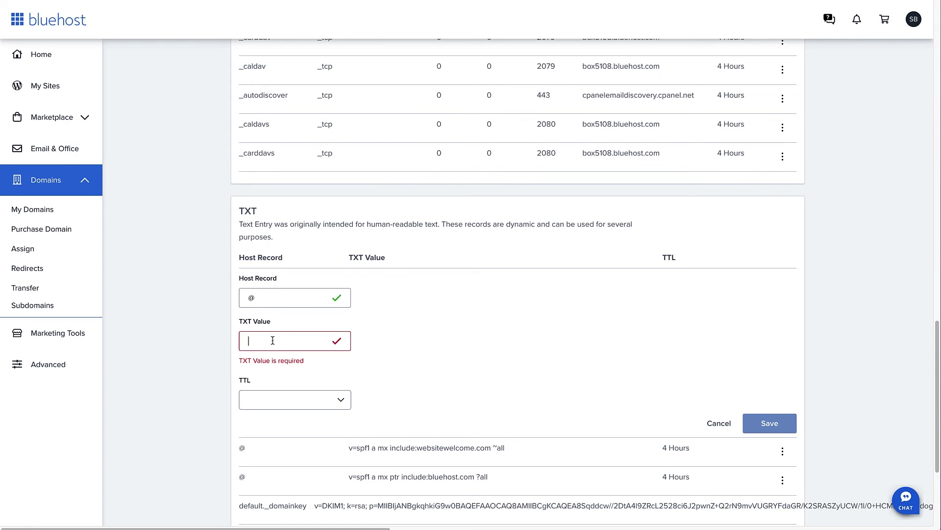
pyautogui.hotkey('ctrl', 'v')
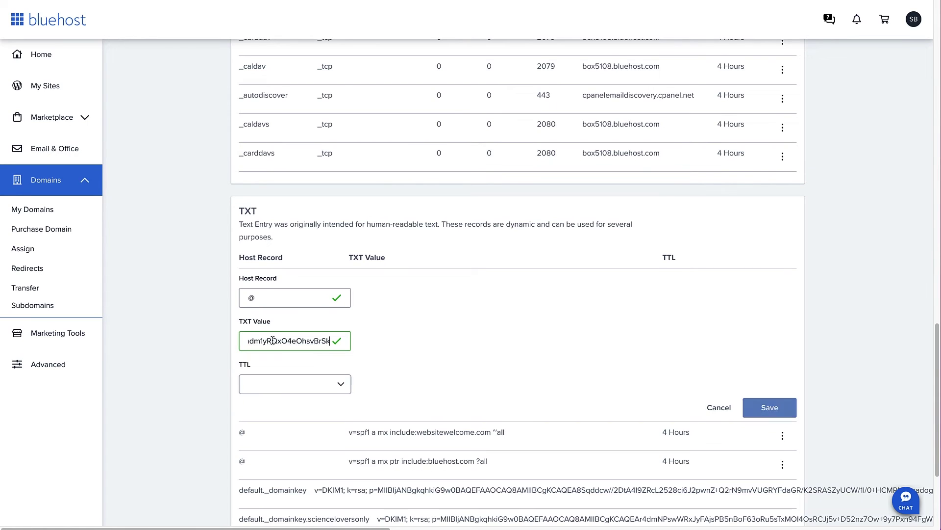
pyautogui.click(318, 384)
pyautogui.hotkey('alt', 'Tab')
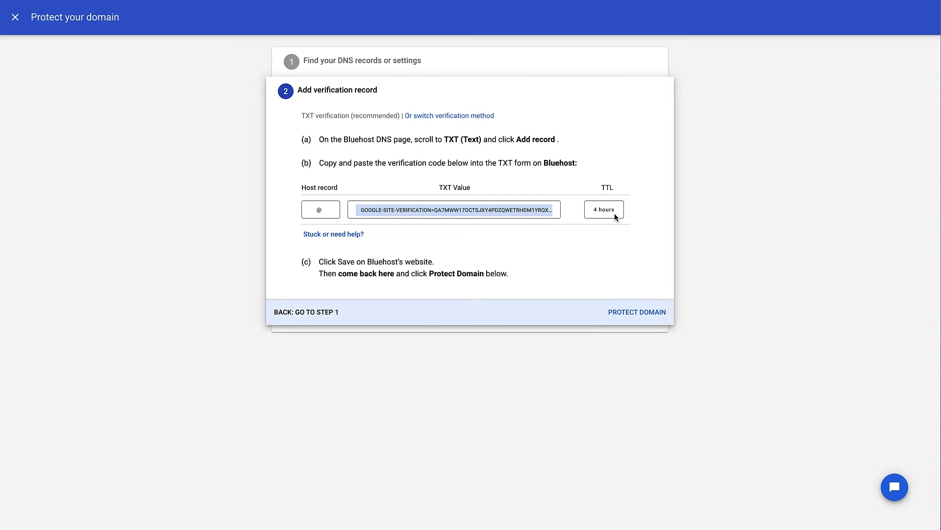
pyautogui.hotkey('alt', 'Tab')
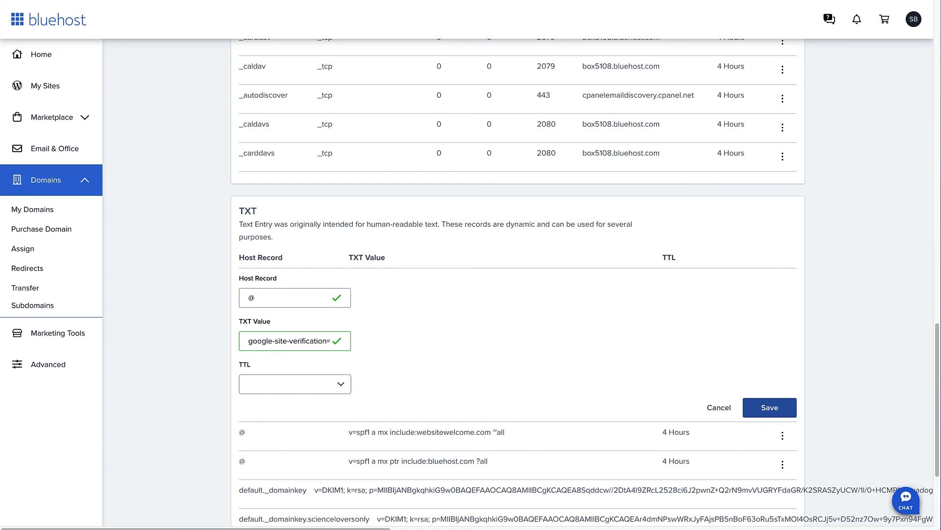
pyautogui.click(343, 388)
pyautogui.click(308, 408)
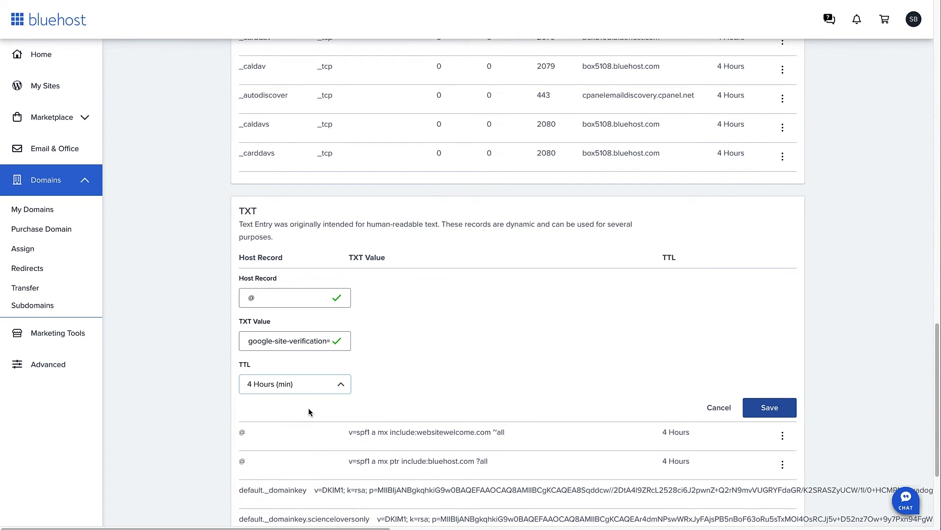
pyautogui.click(767, 408)
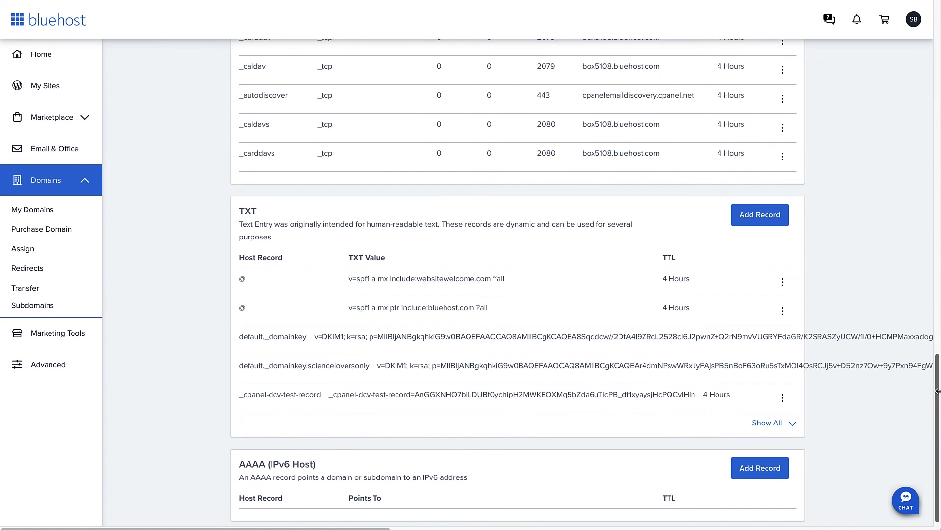
# Step: Back in Google Workspace, run the verification check for startawpsite.com's new TXT record
pyautogui.moveTo(938, 392); pyautogui.dragTo(824, 25)
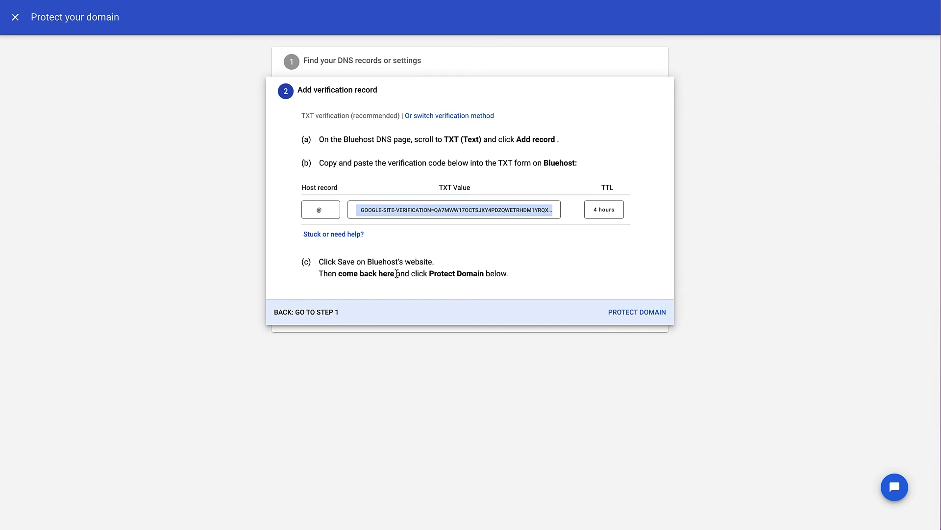
pyautogui.click(628, 314)
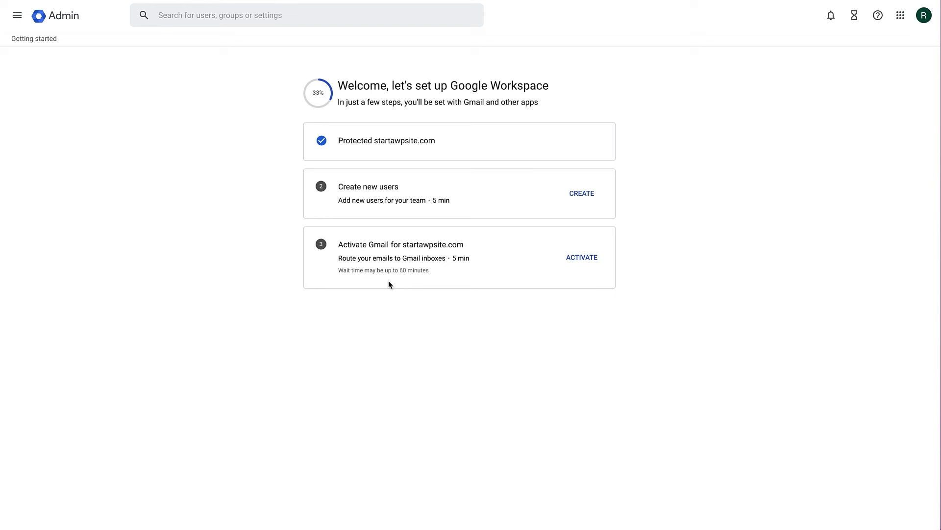
# Step: Start Gmail activation for startawpsite.com and advance to the step for adding Google MX records
pyautogui.click(583, 263)
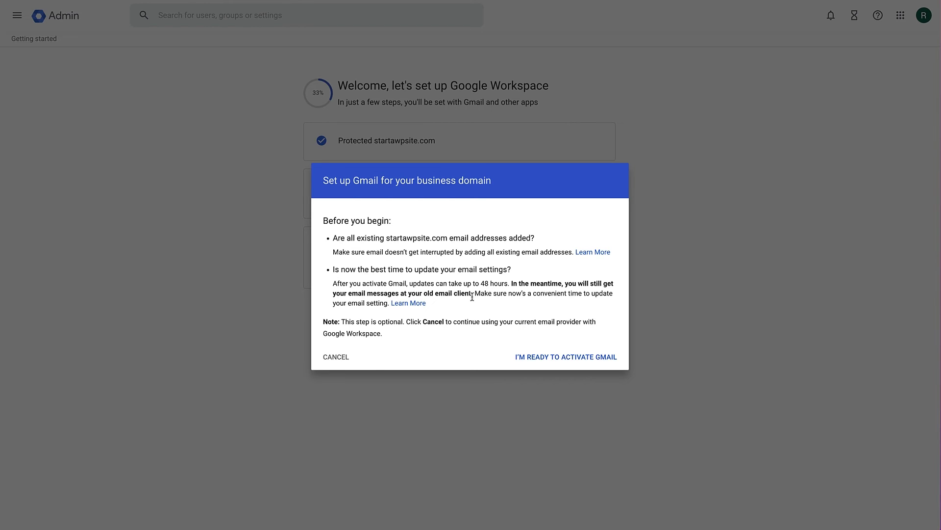
pyautogui.click(555, 358)
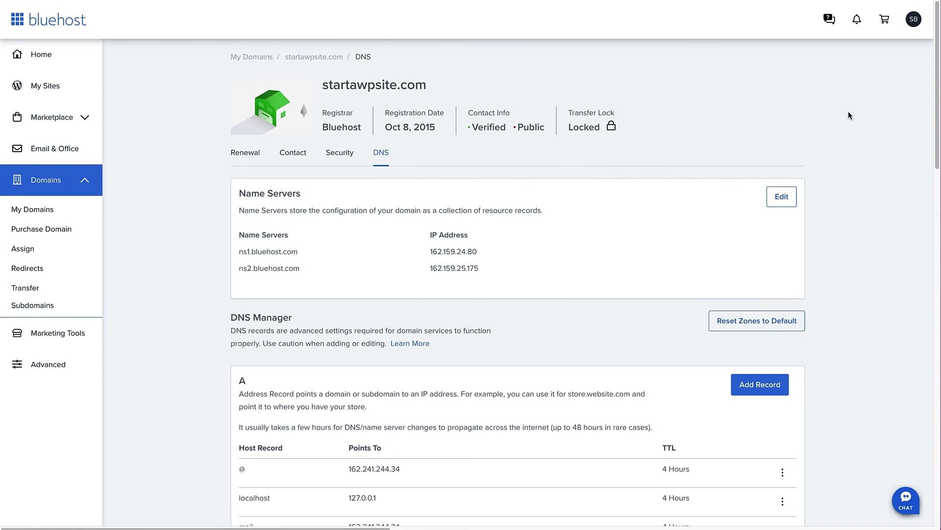
pyautogui.moveTo(937, 70); pyautogui.dragTo(883, 294)
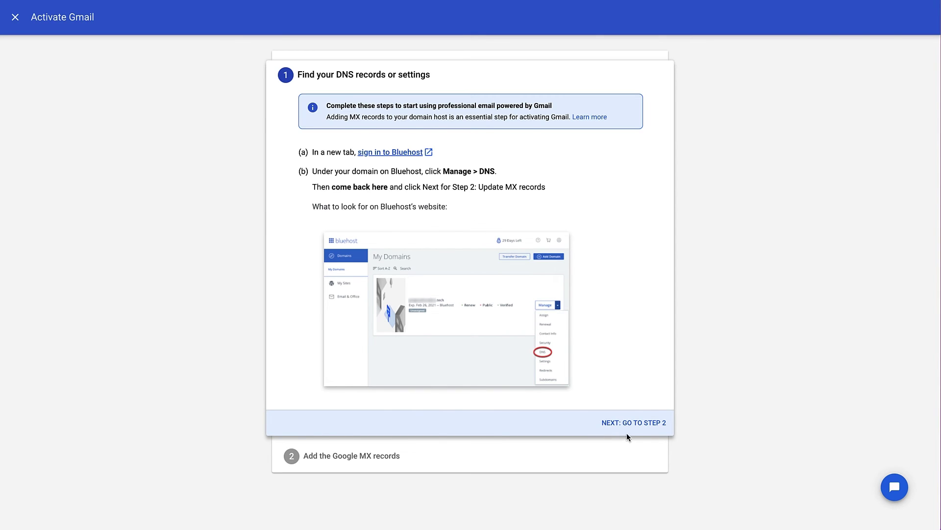
pyautogui.click(629, 430)
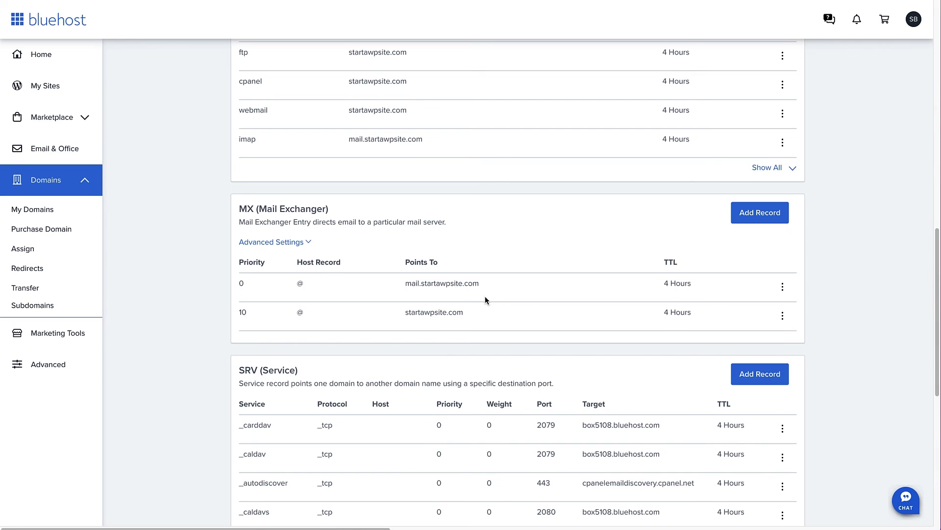
# Step: Remove the priority-0 mail.startawpsite.com MX record and start a new MX record
pyautogui.click(783, 288)
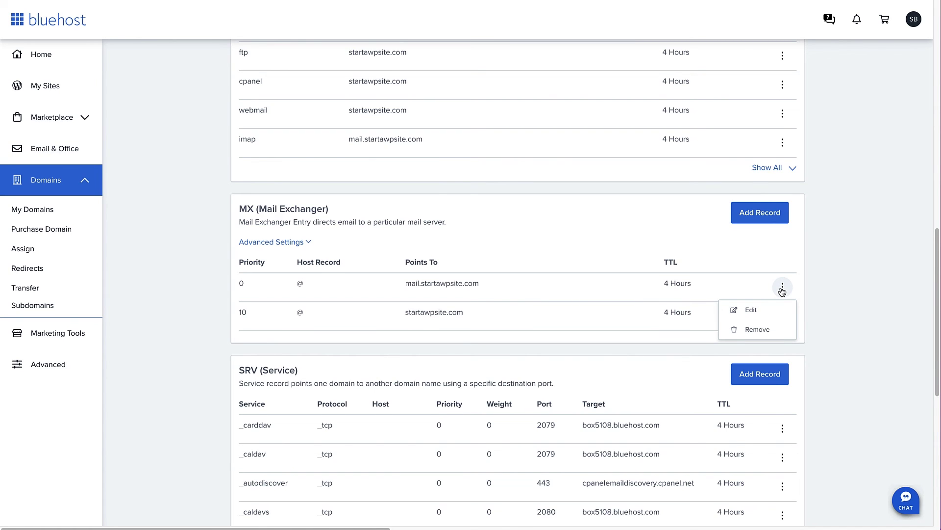
pyautogui.click(758, 330)
pyautogui.click(574, 235)
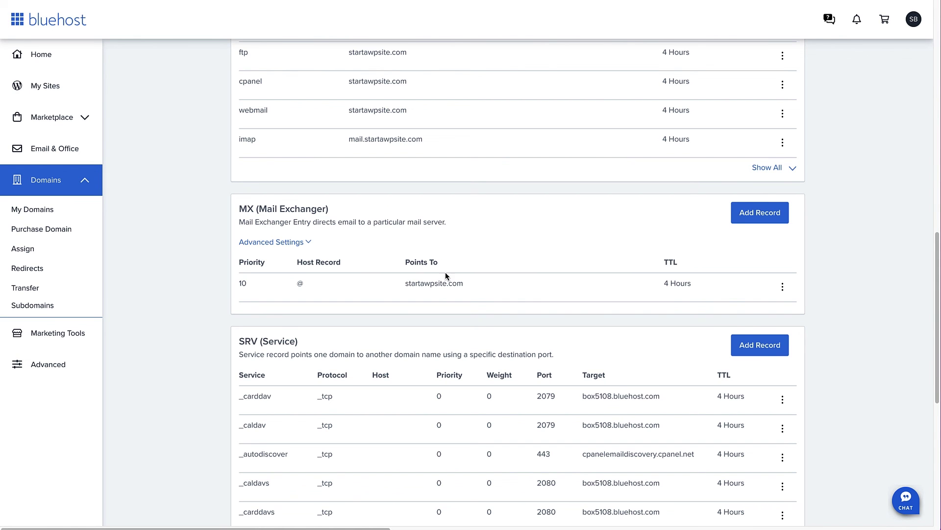
pyautogui.click(749, 218)
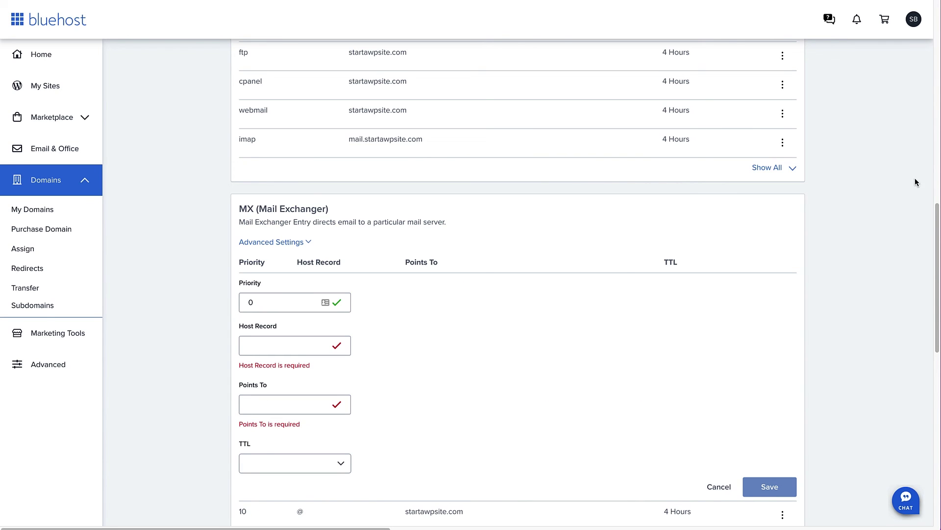
pyautogui.scroll(-2, 828, 256)
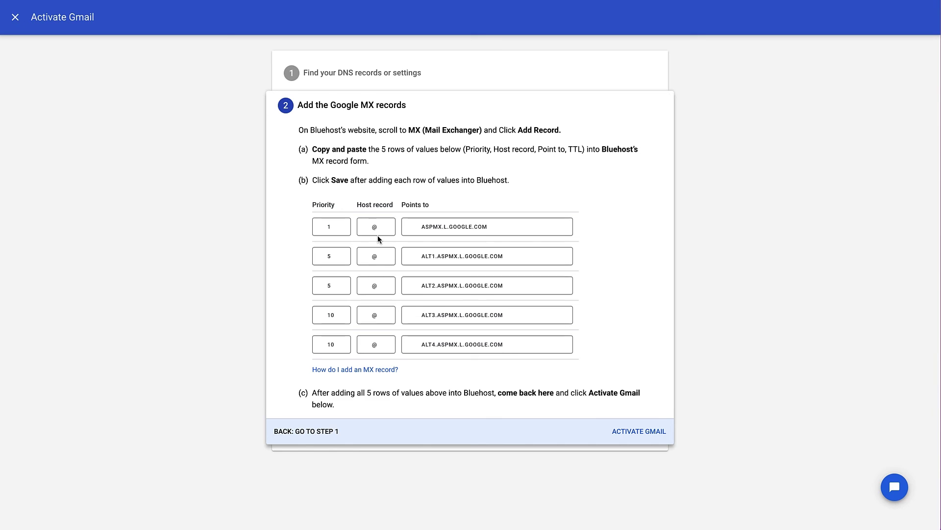
# Step: Save an MX record: priority 1, host @, pointing to ASPMX.L.GOOGLE.COM, TTL 4 Hours
pyautogui.click(443, 226)
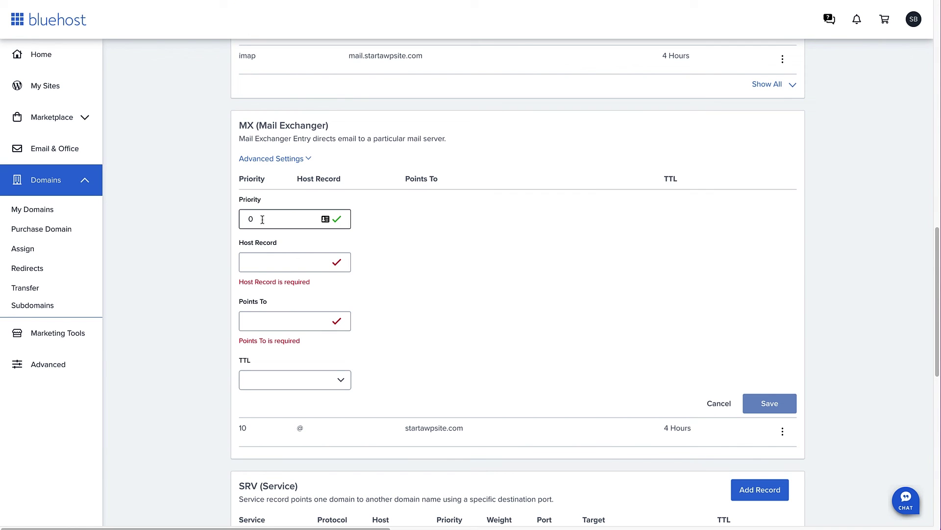
pyautogui.moveTo(262, 219); pyautogui.dragTo(246, 223)
pyautogui.write('1')
pyautogui.click(256, 263)
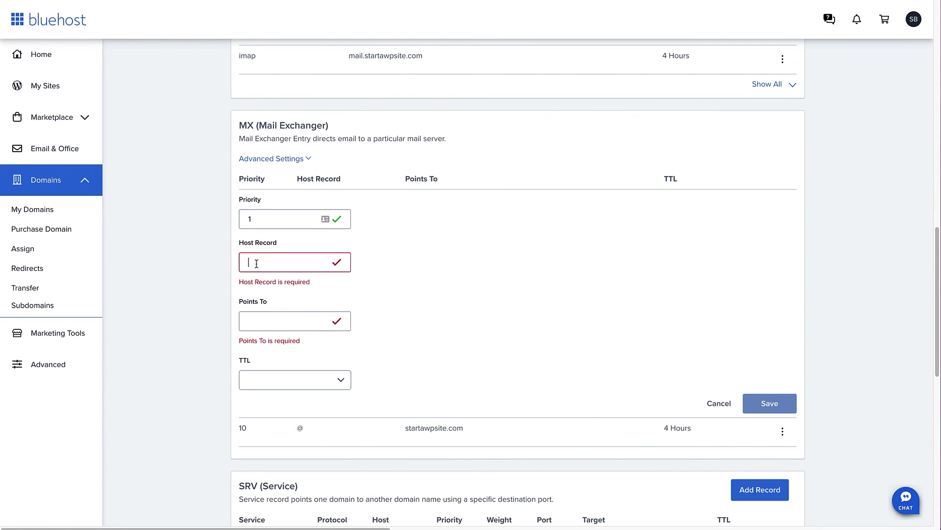
pyautogui.write('@')
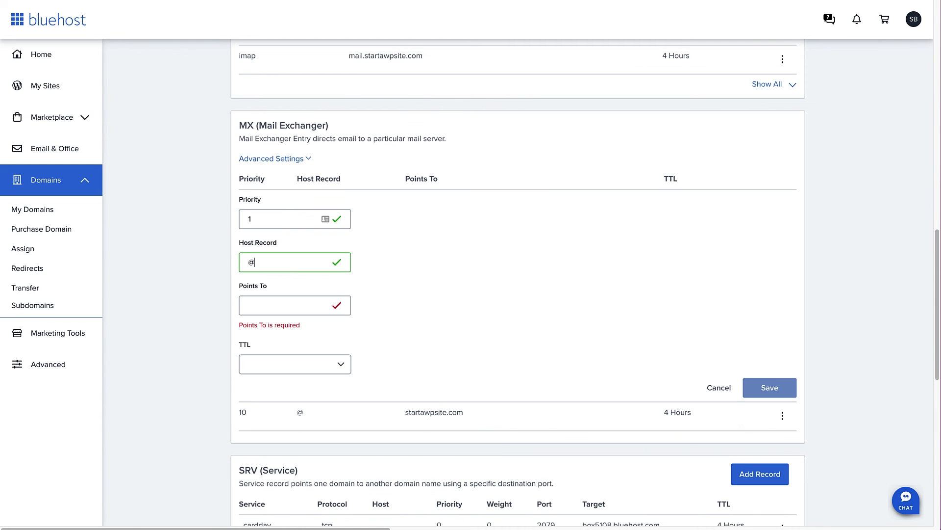
pyautogui.click(262, 305)
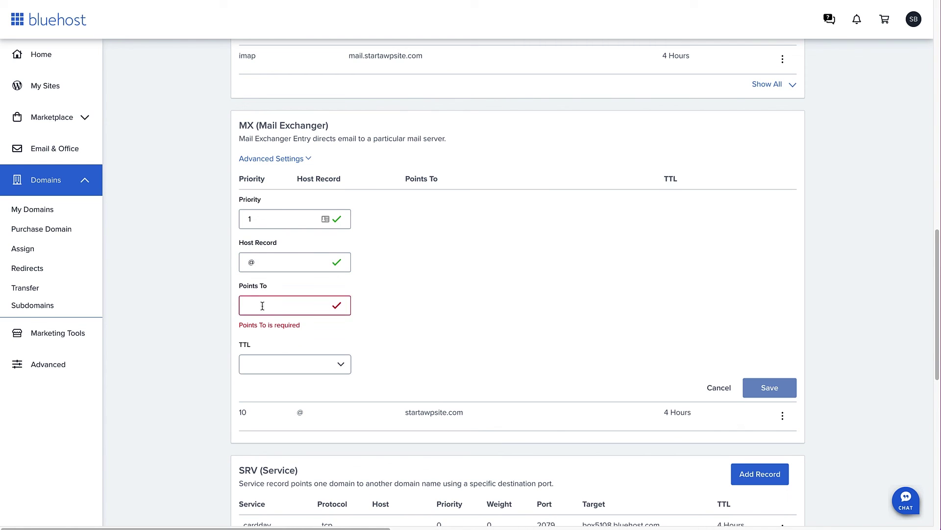
pyautogui.hotkey('ctrl', 'v')
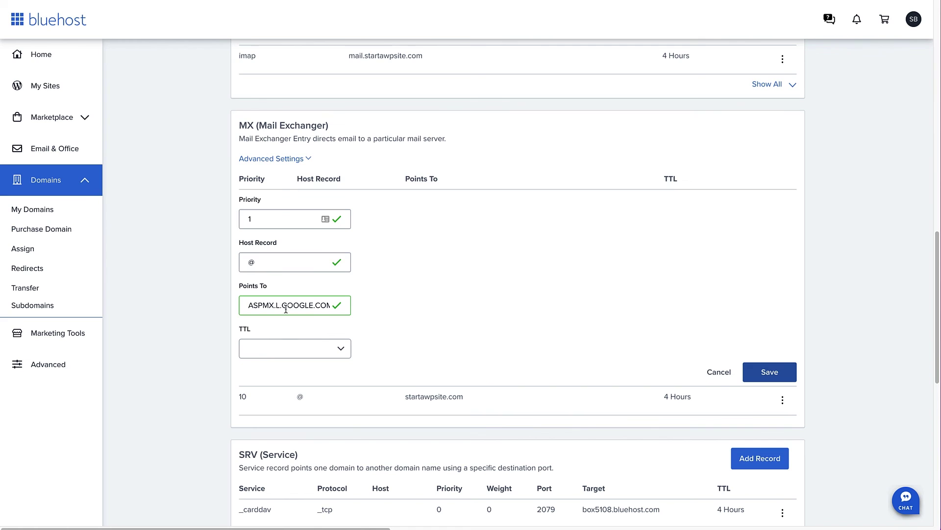
pyautogui.click(291, 349)
pyautogui.click(292, 375)
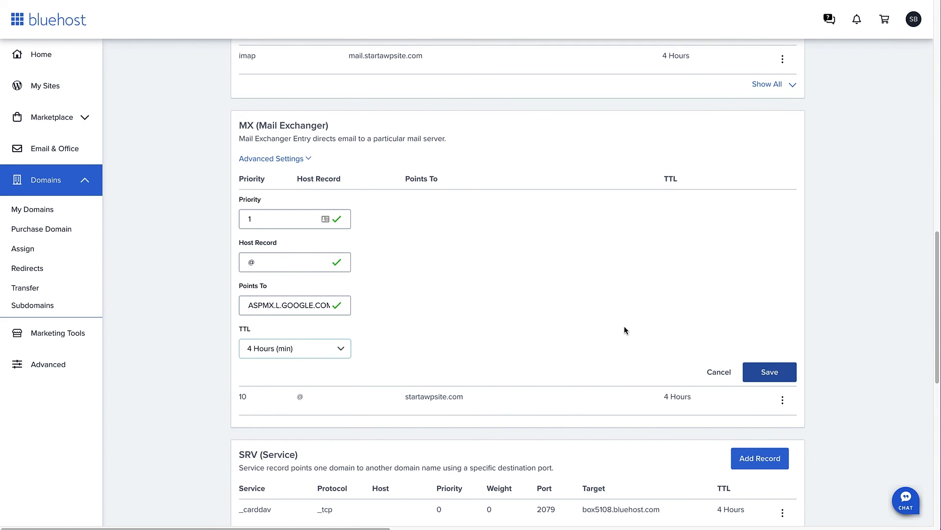
pyautogui.click(774, 378)
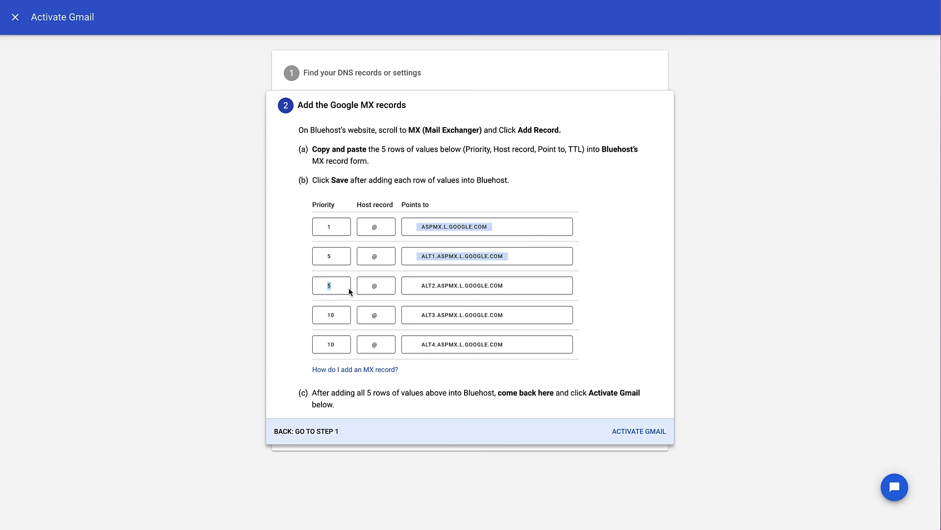
# Step: Save MX records for ALT2, ALT3 and ALT4.ASPMX.L.GOOGLE.COM, each with 4 Hours TTL, ALT4 at priority 10
pyautogui.click(449, 285)
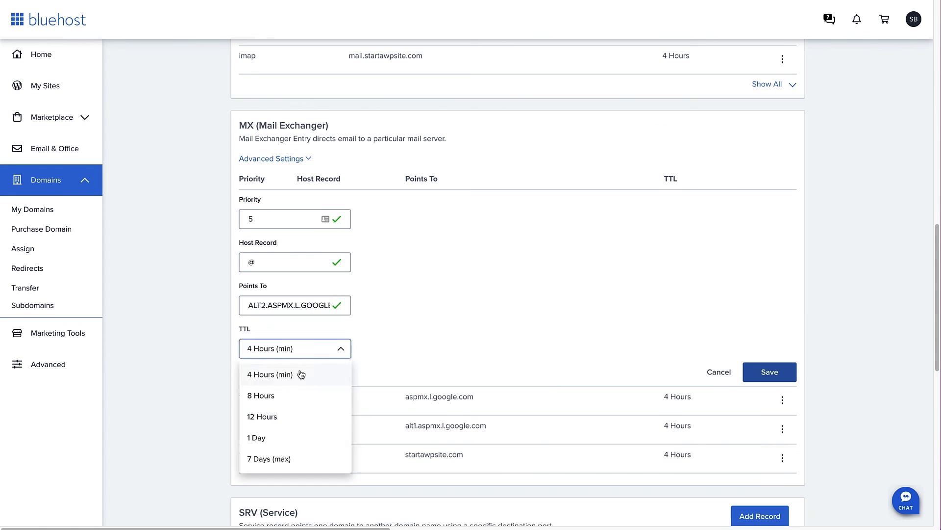
pyautogui.click(302, 374)
pyautogui.click(758, 370)
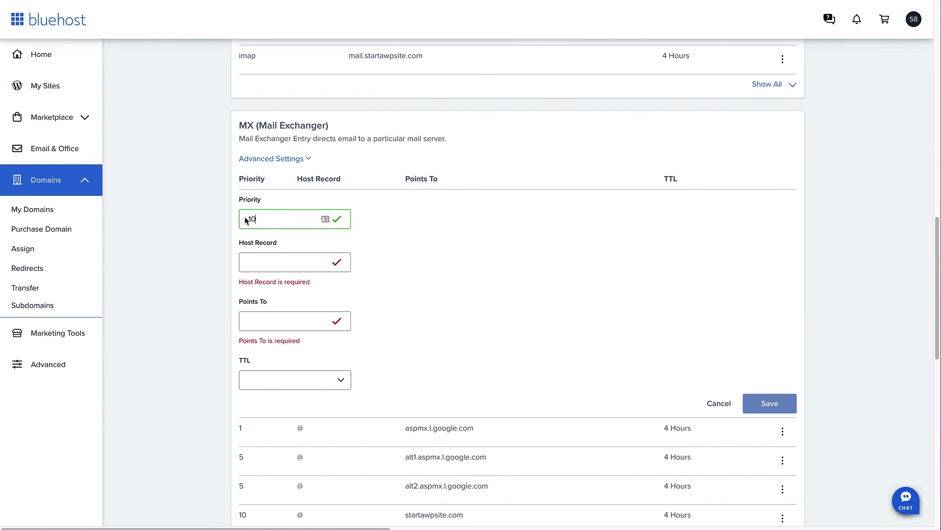
pyautogui.click(769, 370)
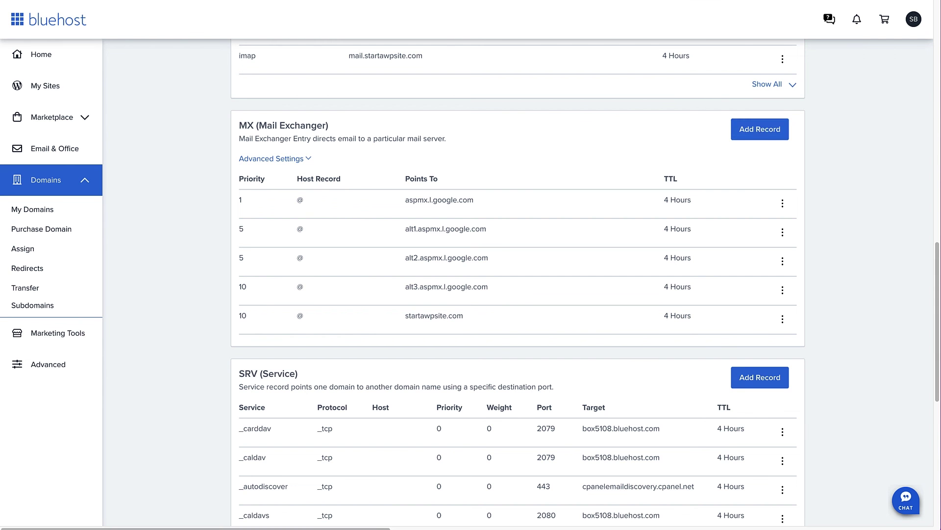
pyautogui.click(760, 129)
pyautogui.write('10')
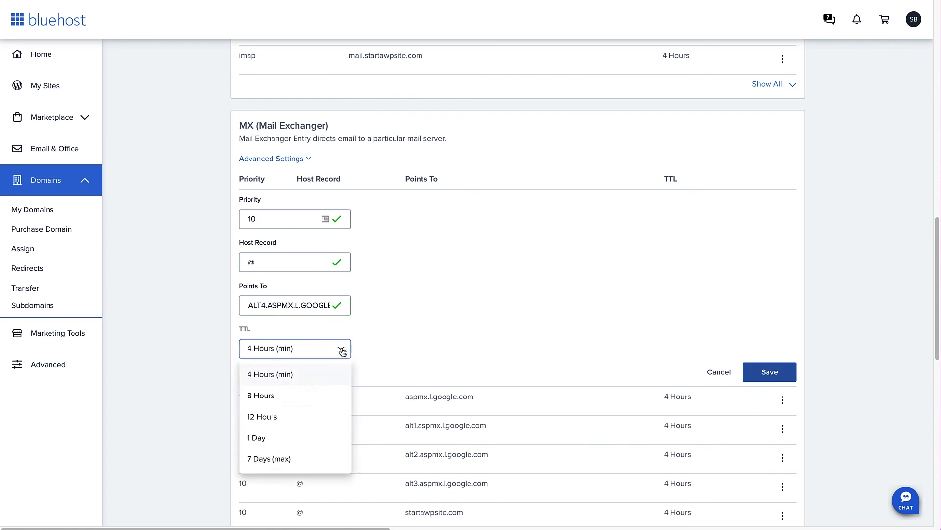
pyautogui.click(269, 373)
pyautogui.click(774, 373)
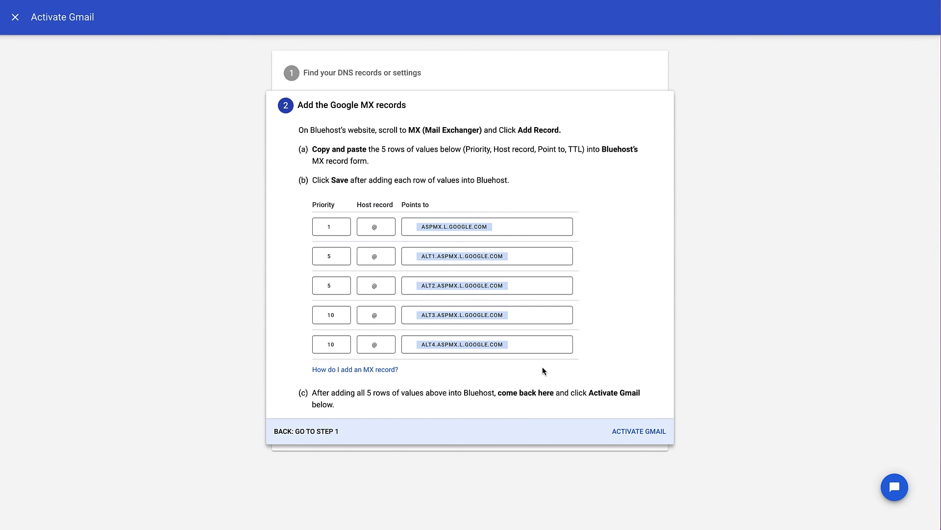
# Step: Run Activate Gmail's MX check, then retry activation until it confirms the MX records are updated
pyautogui.click(627, 433)
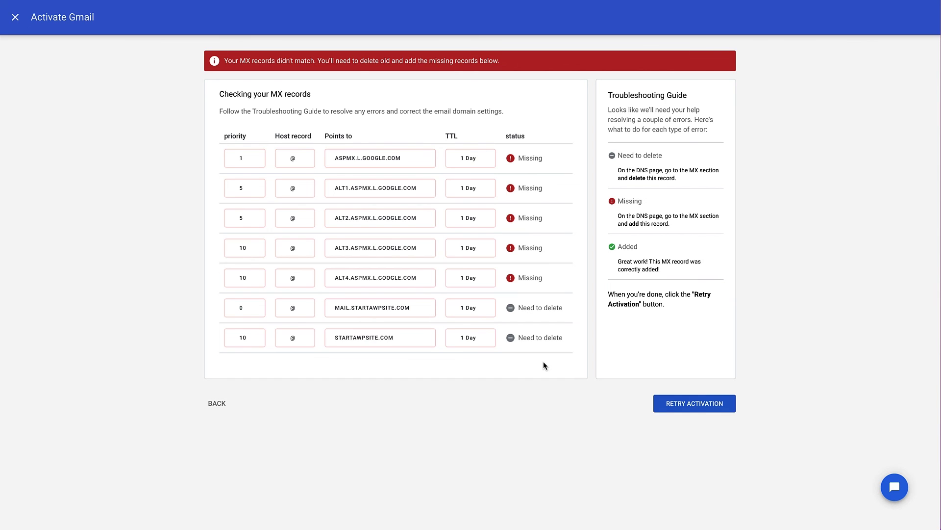
pyautogui.click(696, 404)
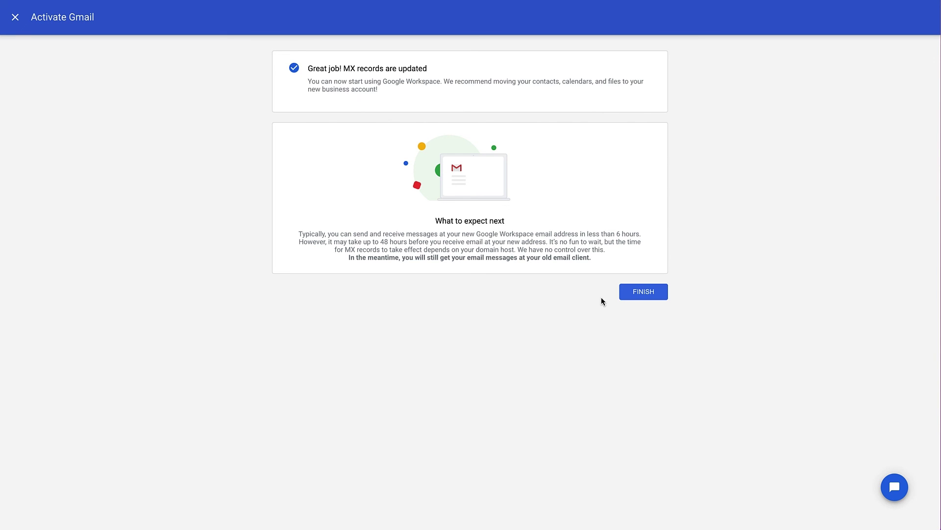
# Step: Finish activation, skip remaining setup, send the test email, and open it in the Gmail inbox
pyautogui.click(646, 297)
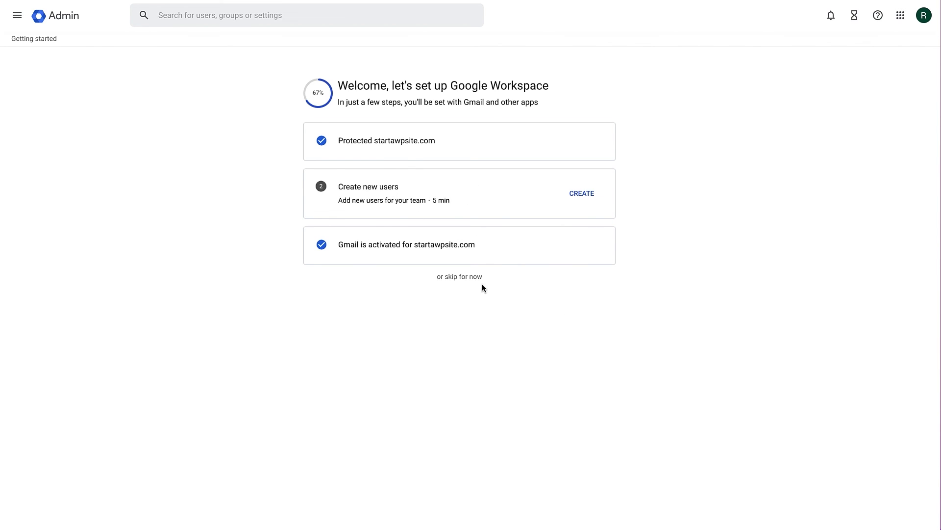
pyautogui.click(470, 277)
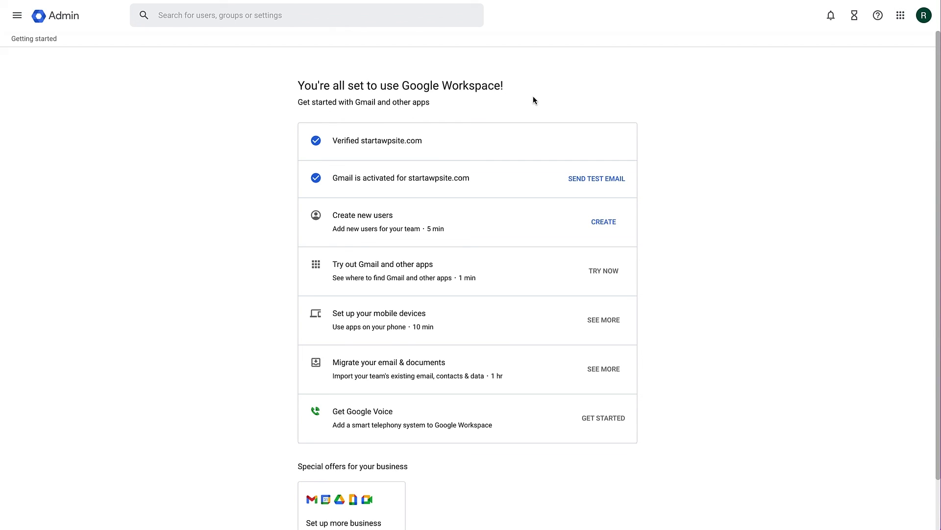
pyautogui.click(589, 184)
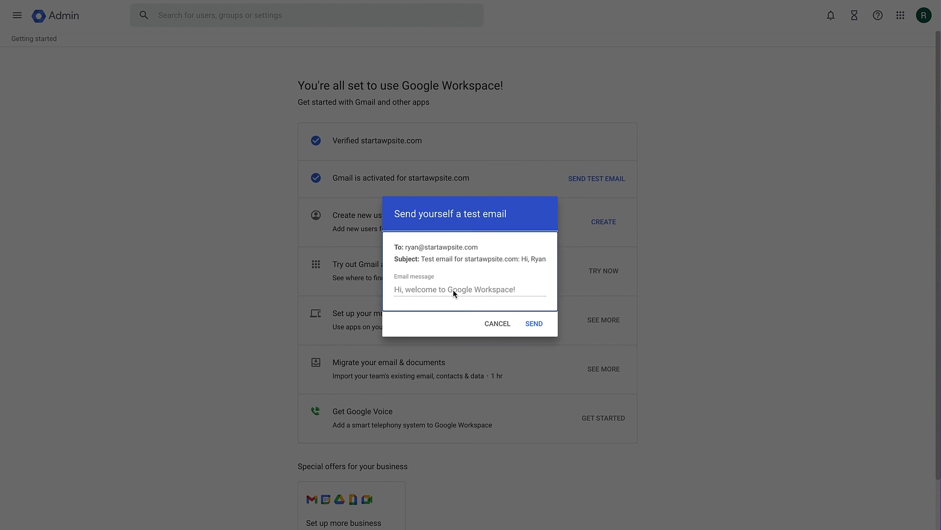
pyautogui.click(533, 323)
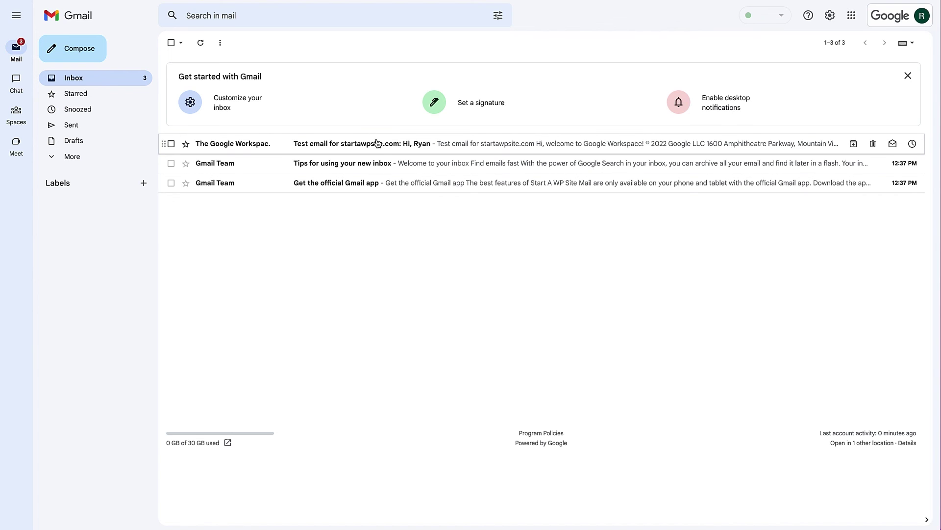
pyautogui.click(378, 143)
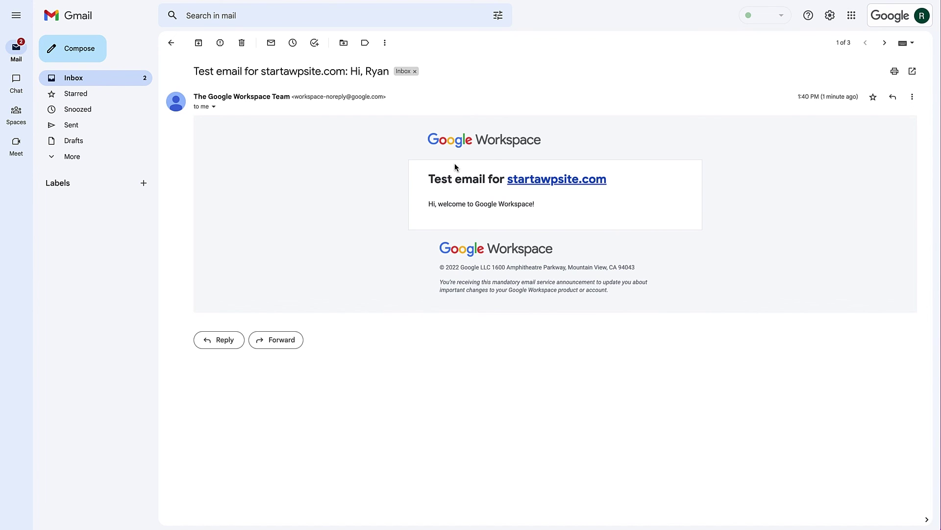